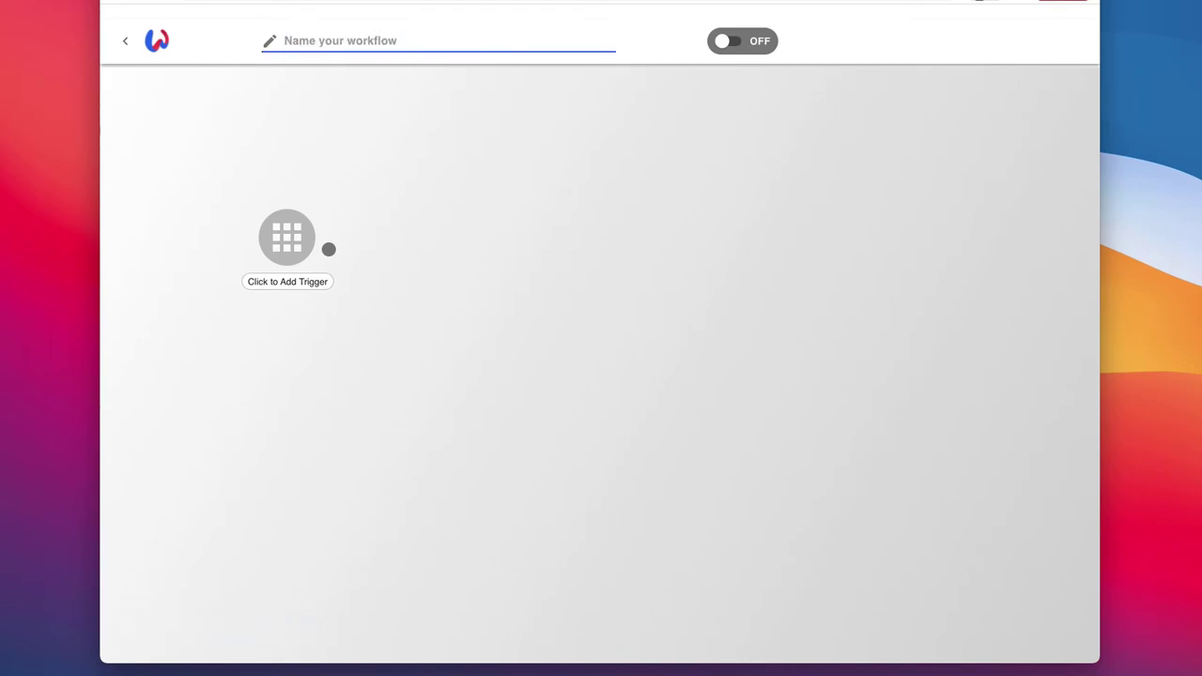
Name the workflow 'Demo Automated Workflow' and set the trigger app to Clio using the last connected account.
{"action": "type", "text": "Demo Automated Workflow"}
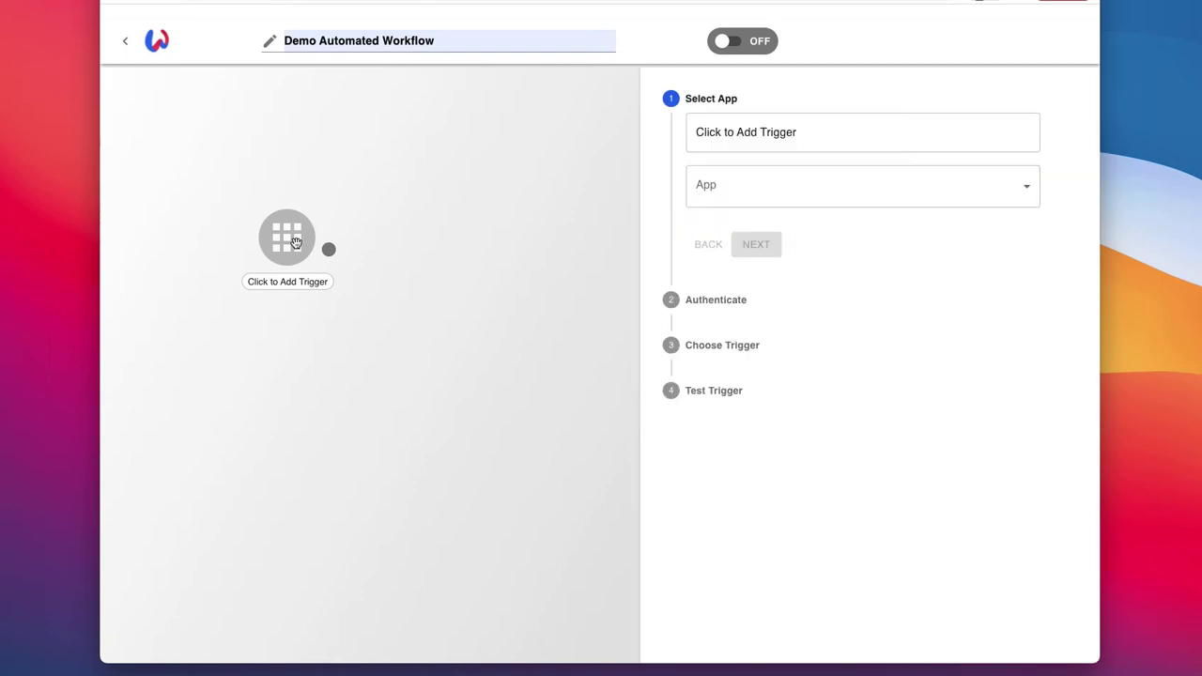
{"action": "left_click", "coordinate": [732, 192]}
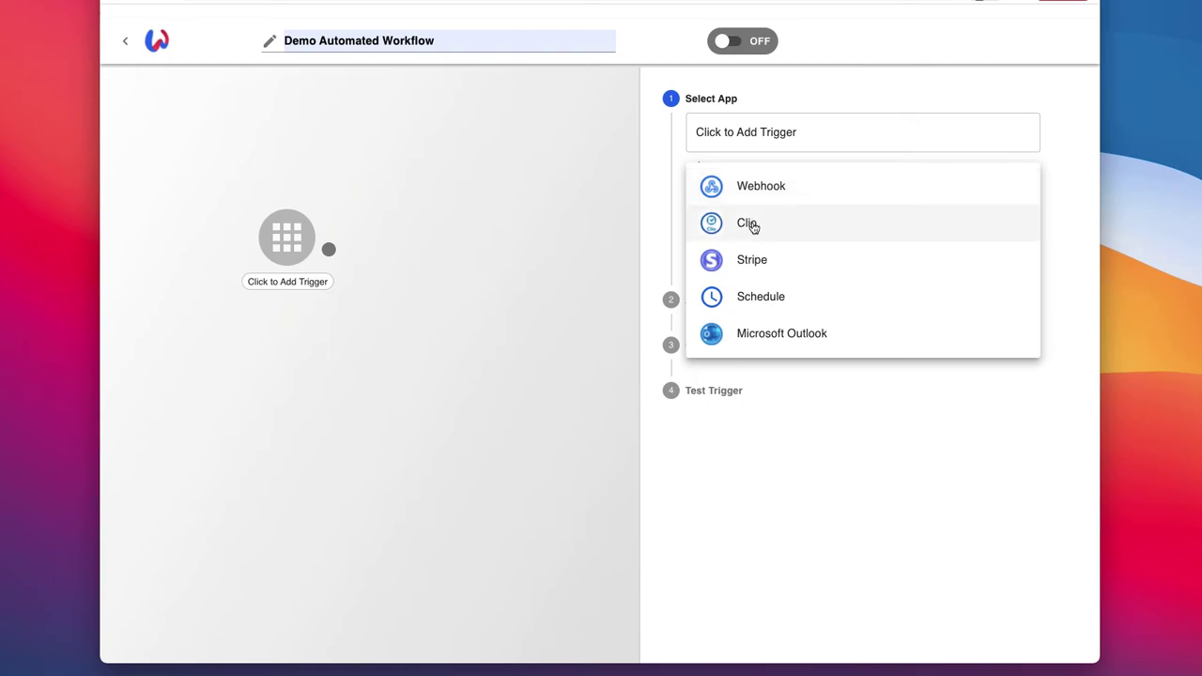
{"action": "left_click", "coordinate": [754, 225]}
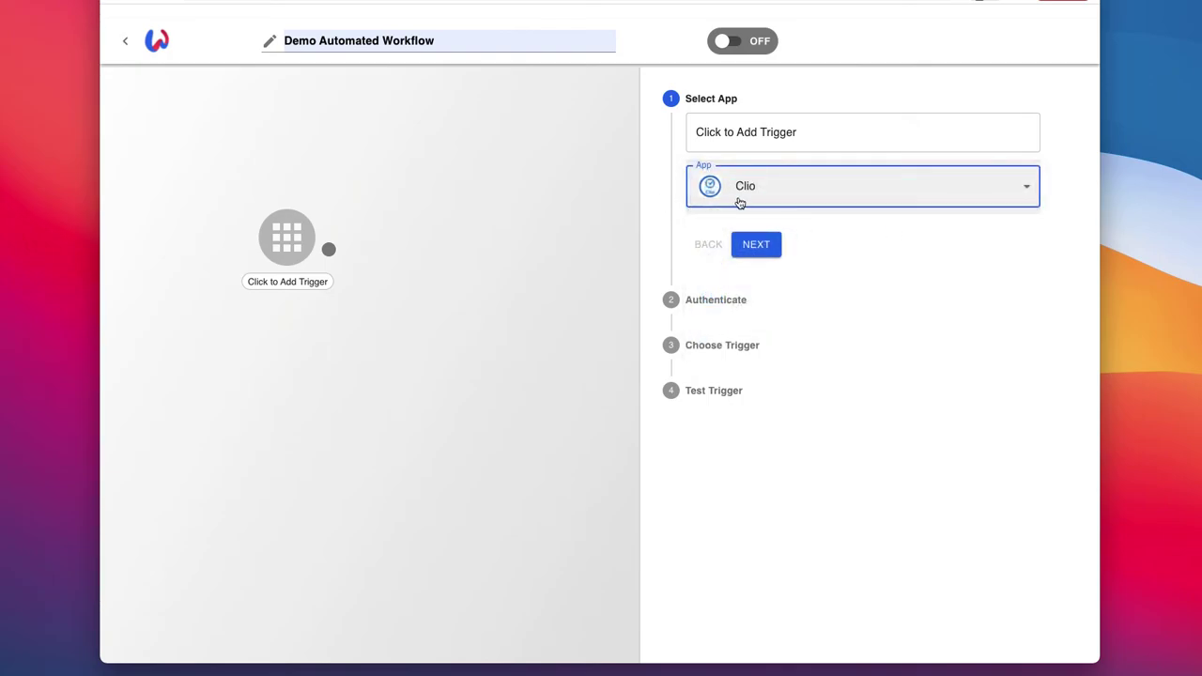
{"action": "left_click", "coordinate": [757, 247]}
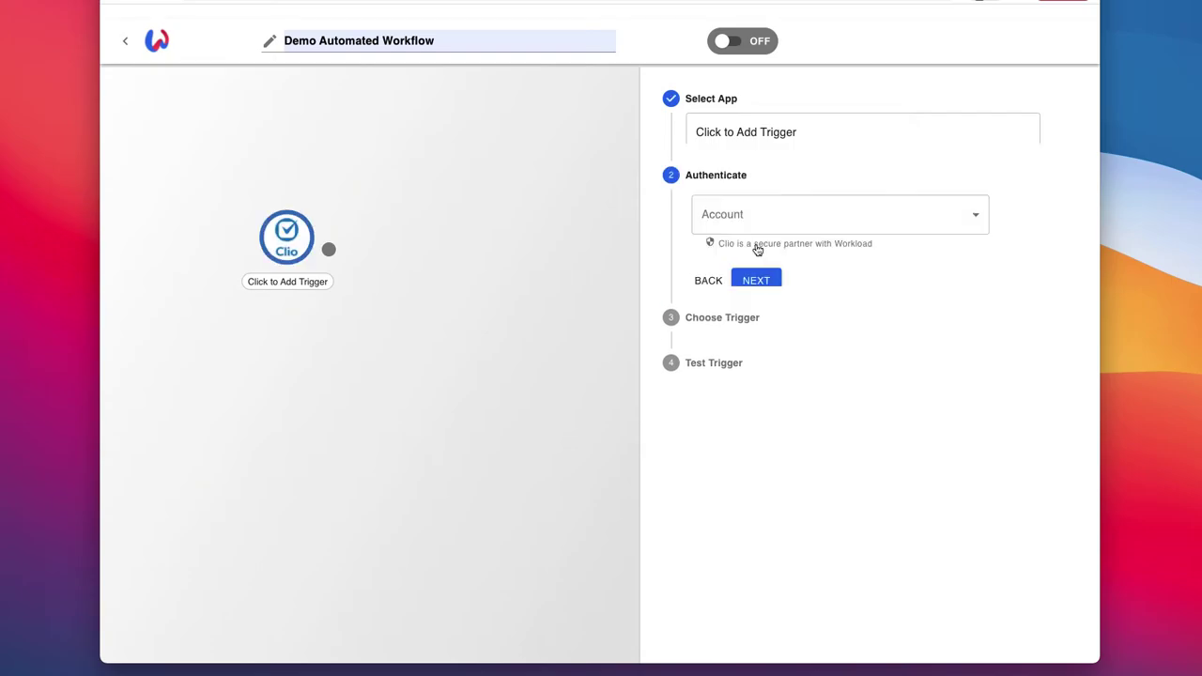
{"action": "left_click", "coordinate": [768, 190]}
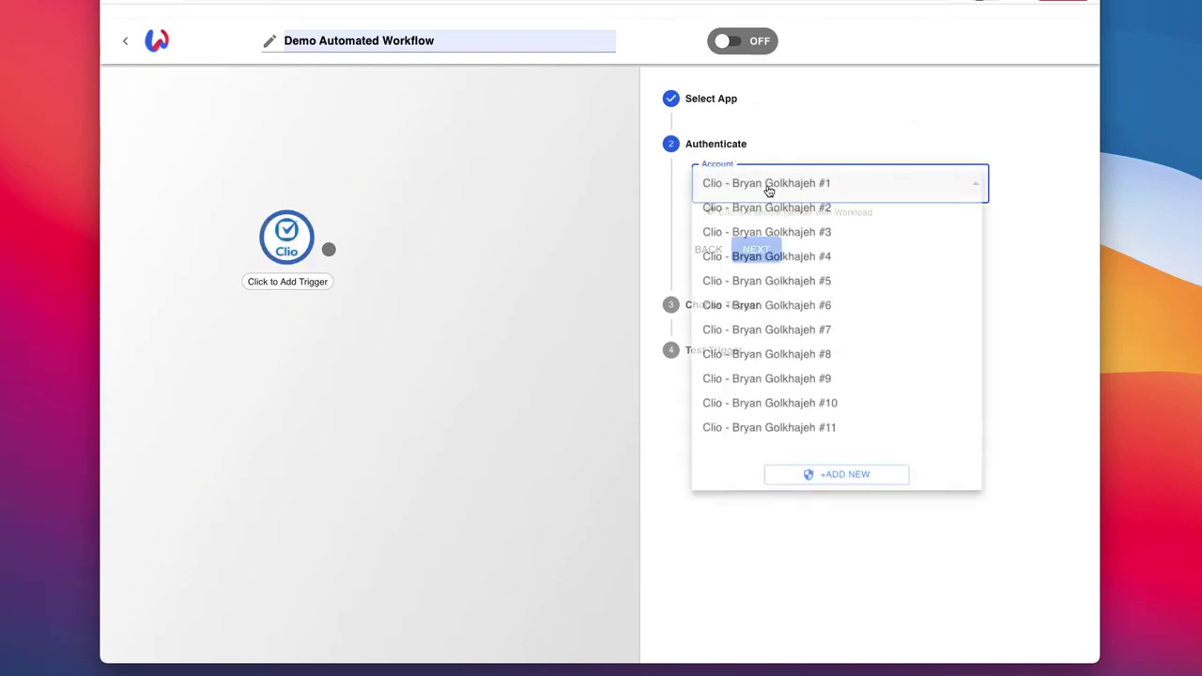
{"action": "left_click", "coordinate": [756, 438]}
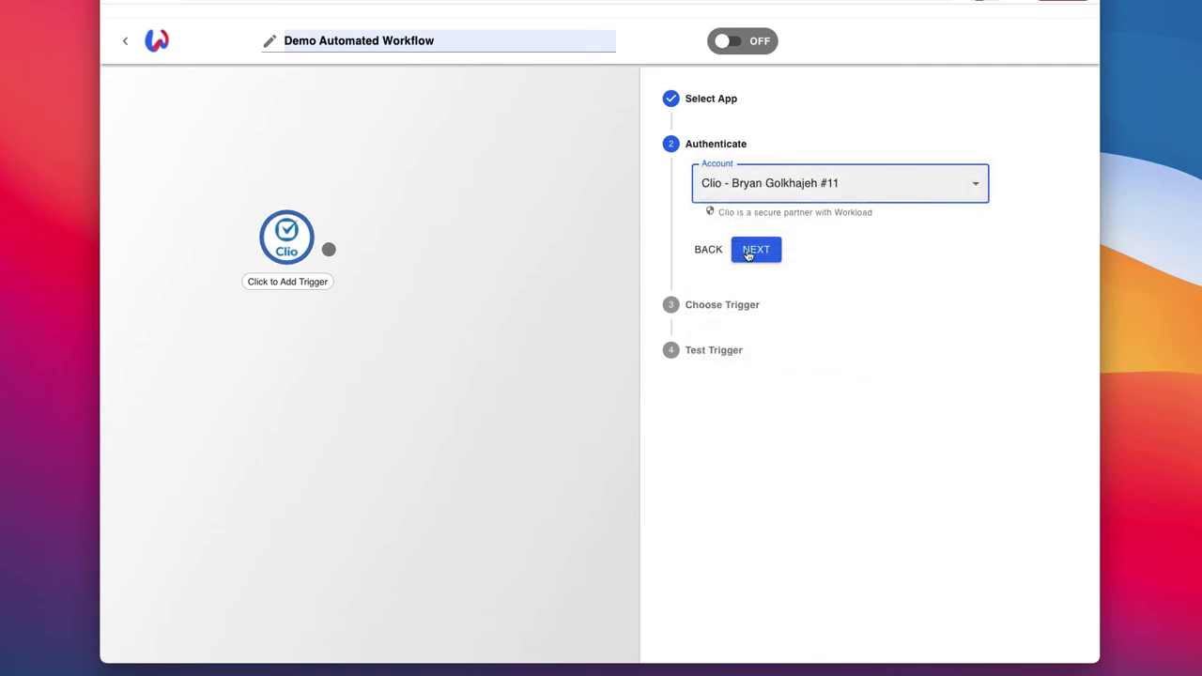
{"action": "left_click", "coordinate": [757, 250]}
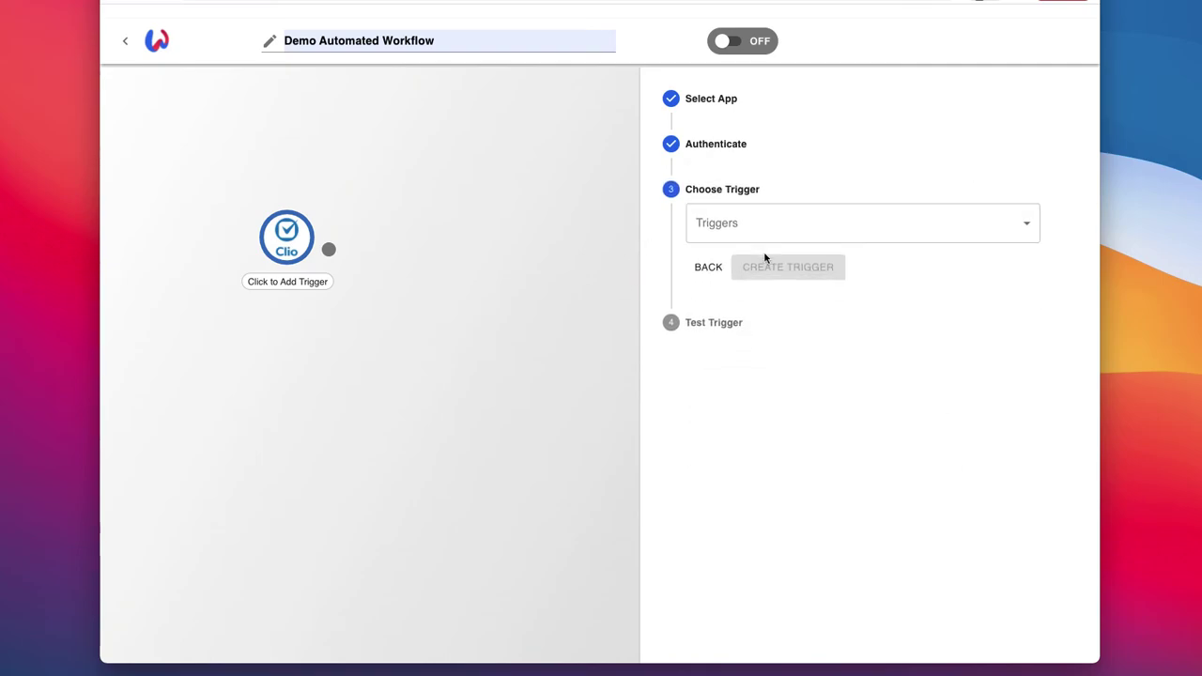
Choose activity#updated as the Clio trigger event and create the trigger.
{"action": "left_click", "coordinate": [732, 233]}
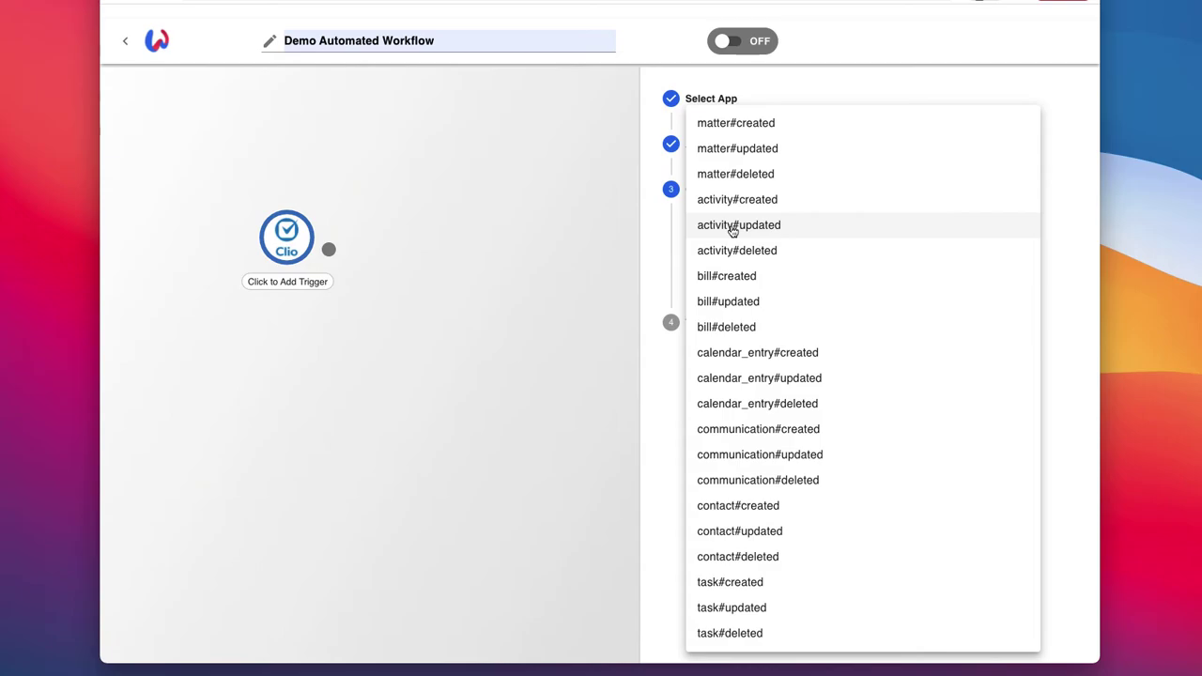
{"action": "left_click", "coordinate": [732, 227]}
{"action": "left_click", "coordinate": [775, 272]}
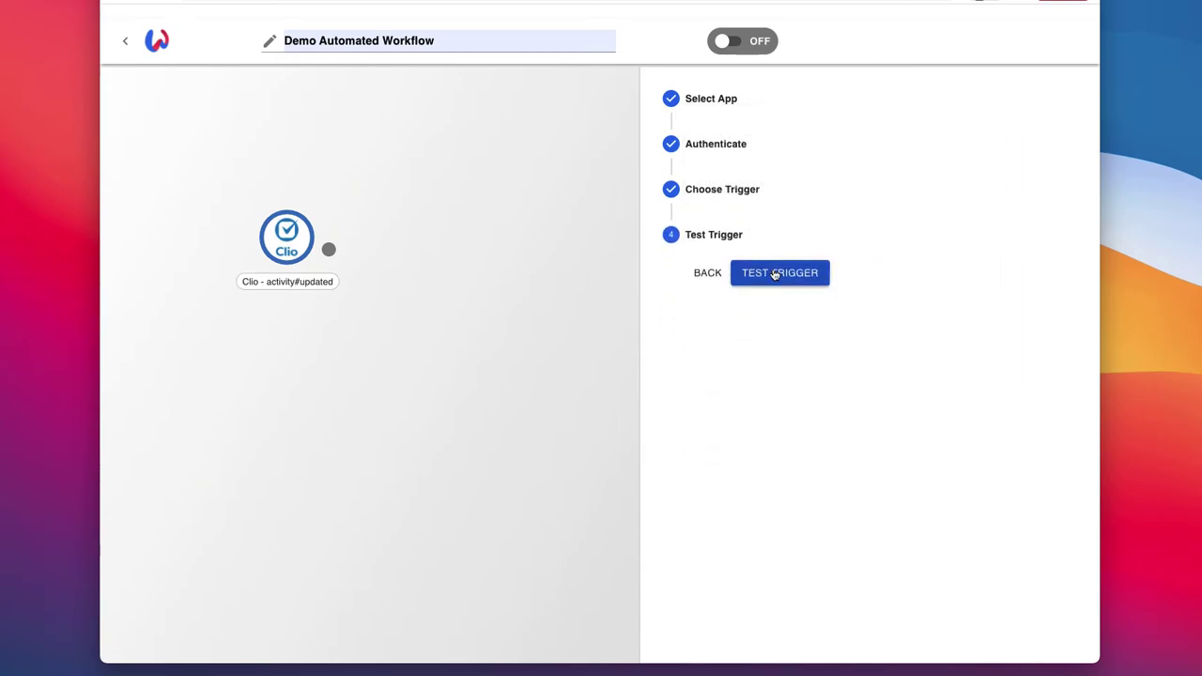
Test the activity#updated trigger, review the sample TimeEntry output, and save the trigger.
{"action": "left_click", "coordinate": [785, 276]}
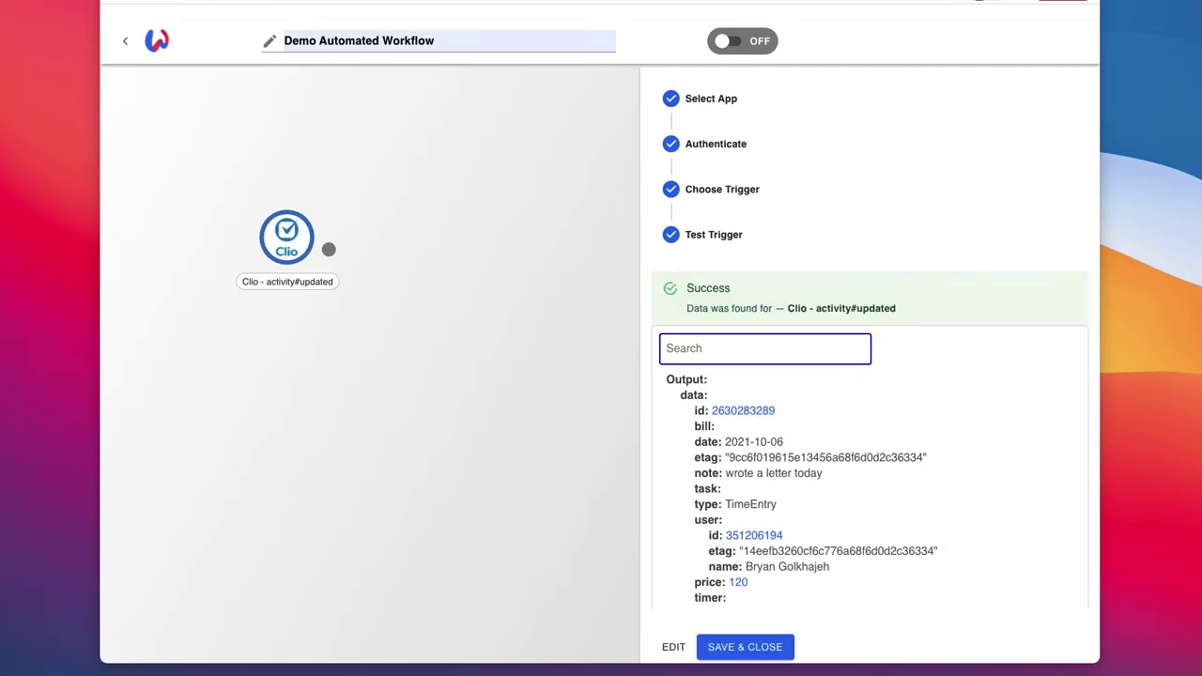
{"action": "scroll", "coordinate": [743, 515], "scroll_direction": "down", "scroll_amount": 10}
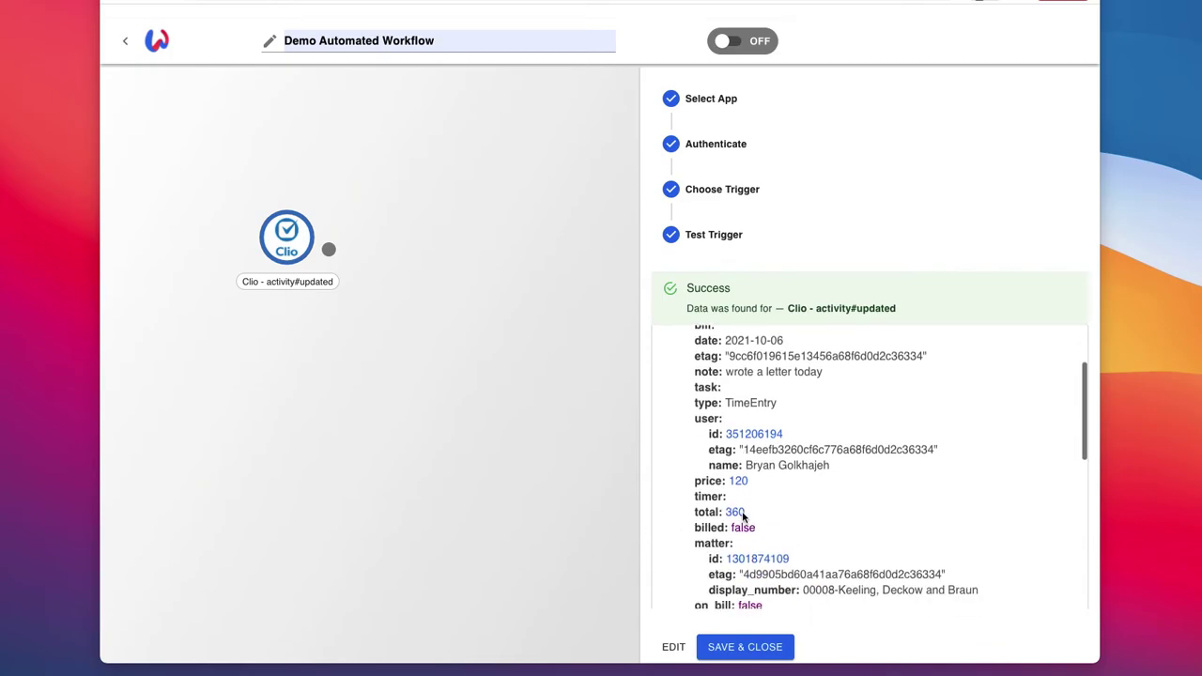
{"action": "scroll", "coordinate": [743, 516], "scroll_direction": "down", "scroll_amount": 4}
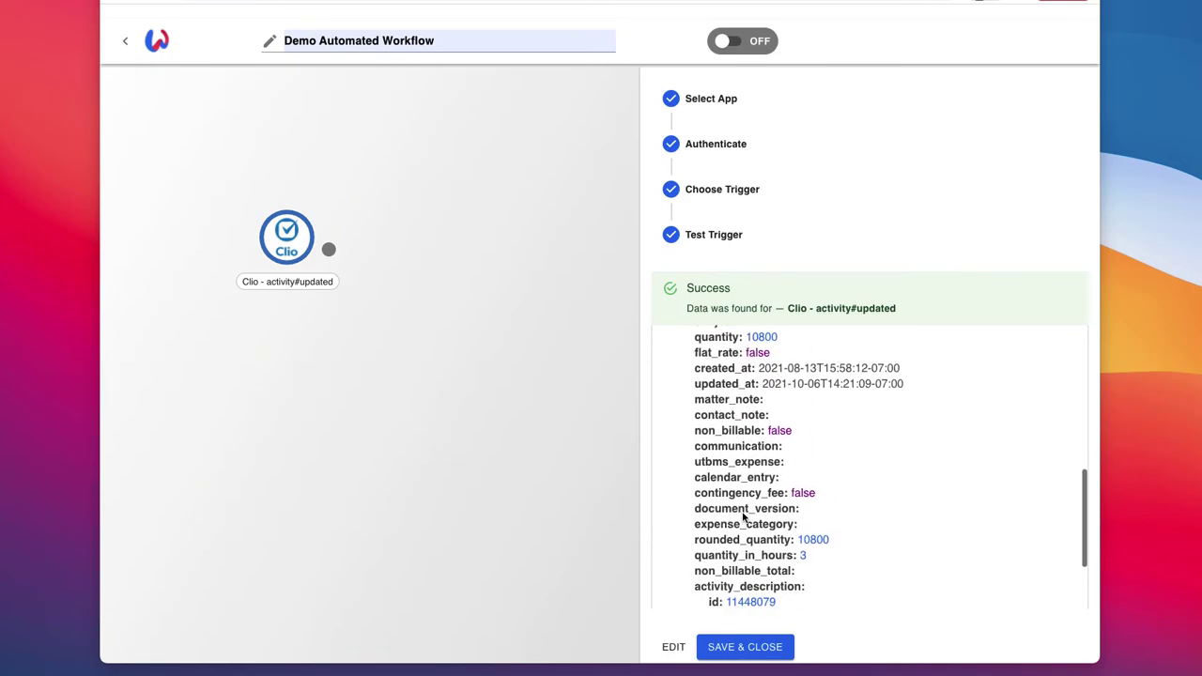
{"action": "left_click", "coordinate": [744, 648]}
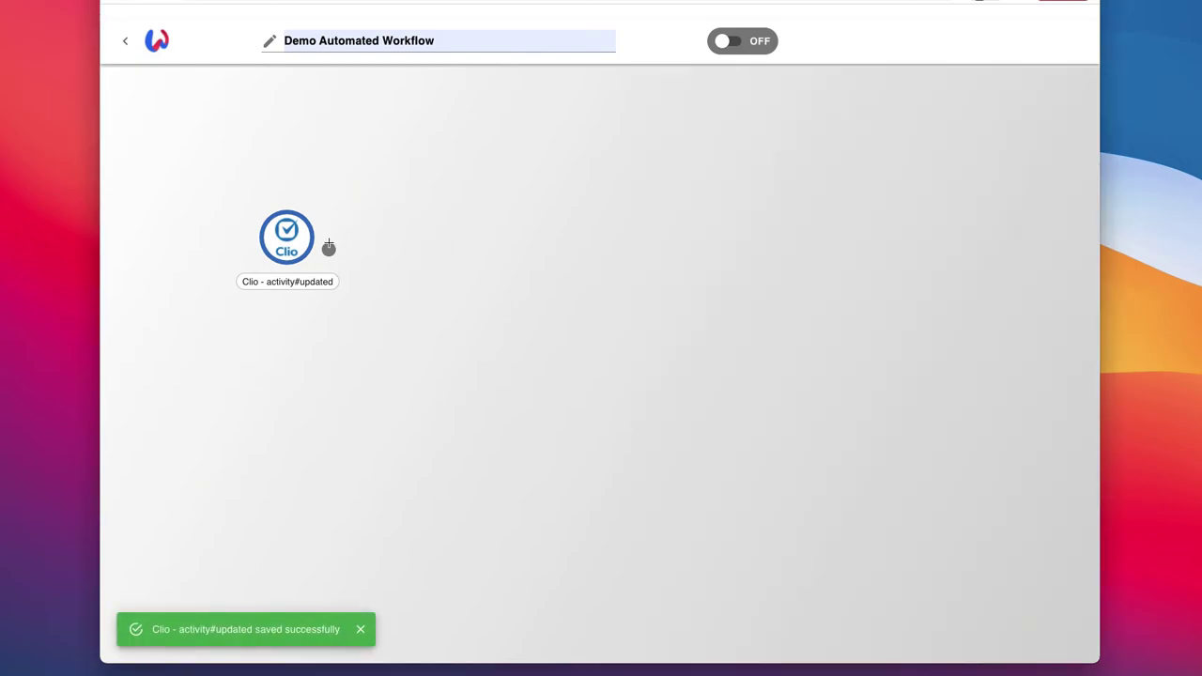
Add an action step after the trigger using Clio with the last connected account.
{"action": "left_click_drag", "start_coordinate": [329, 249], "coordinate": [424, 223]}
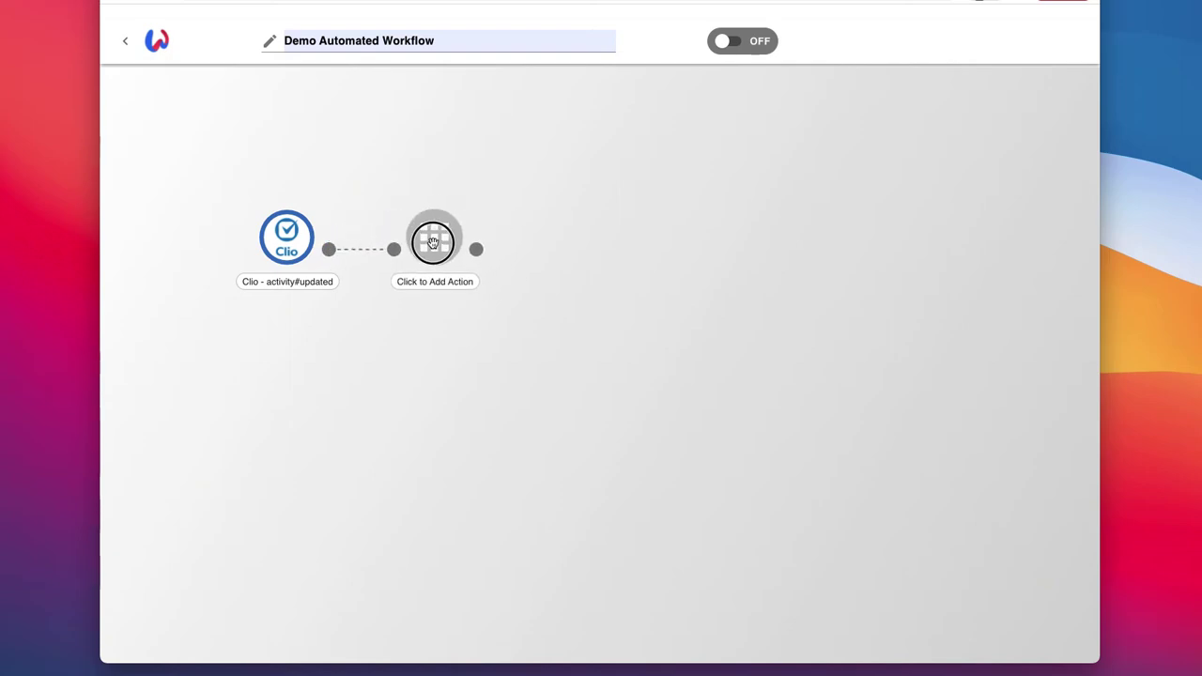
{"action": "left_click", "coordinate": [444, 238]}
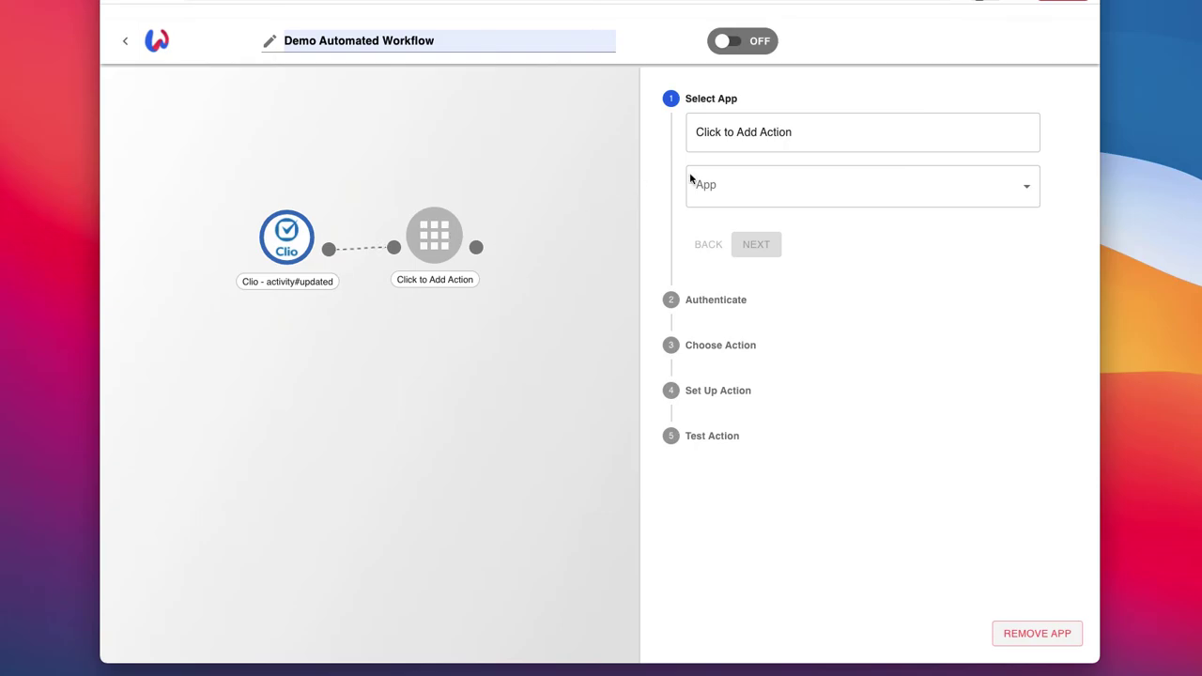
{"action": "left_click", "coordinate": [785, 187]}
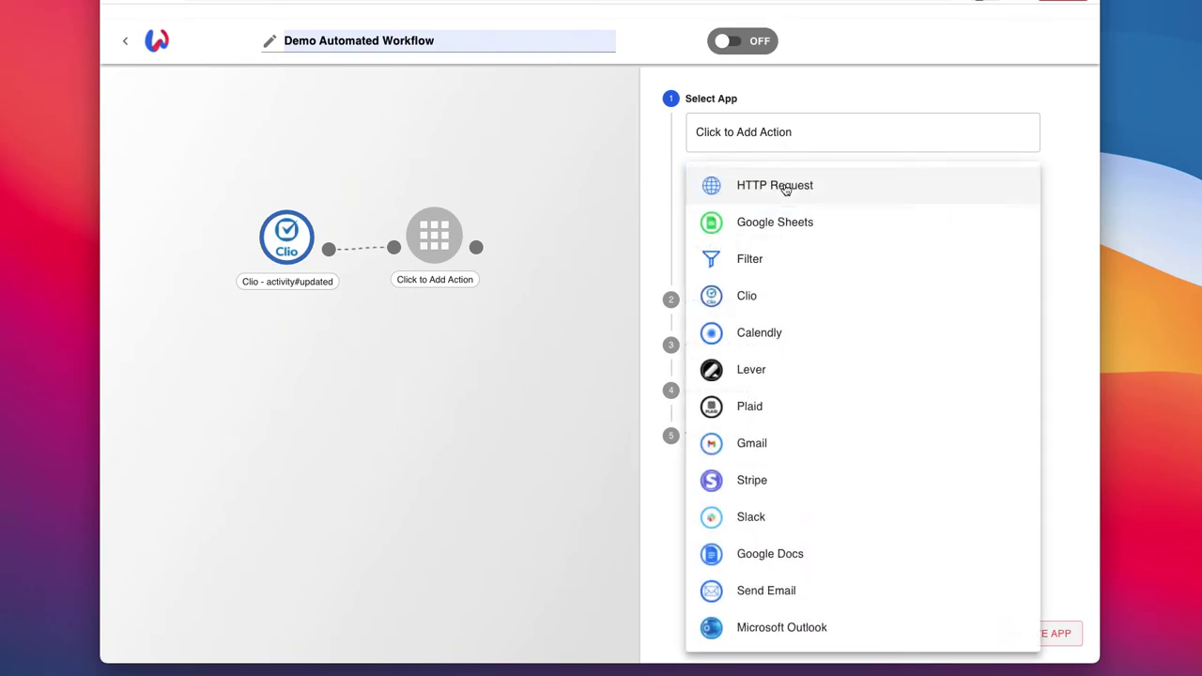
{"action": "left_click", "coordinate": [743, 300]}
{"action": "left_click", "coordinate": [756, 244]}
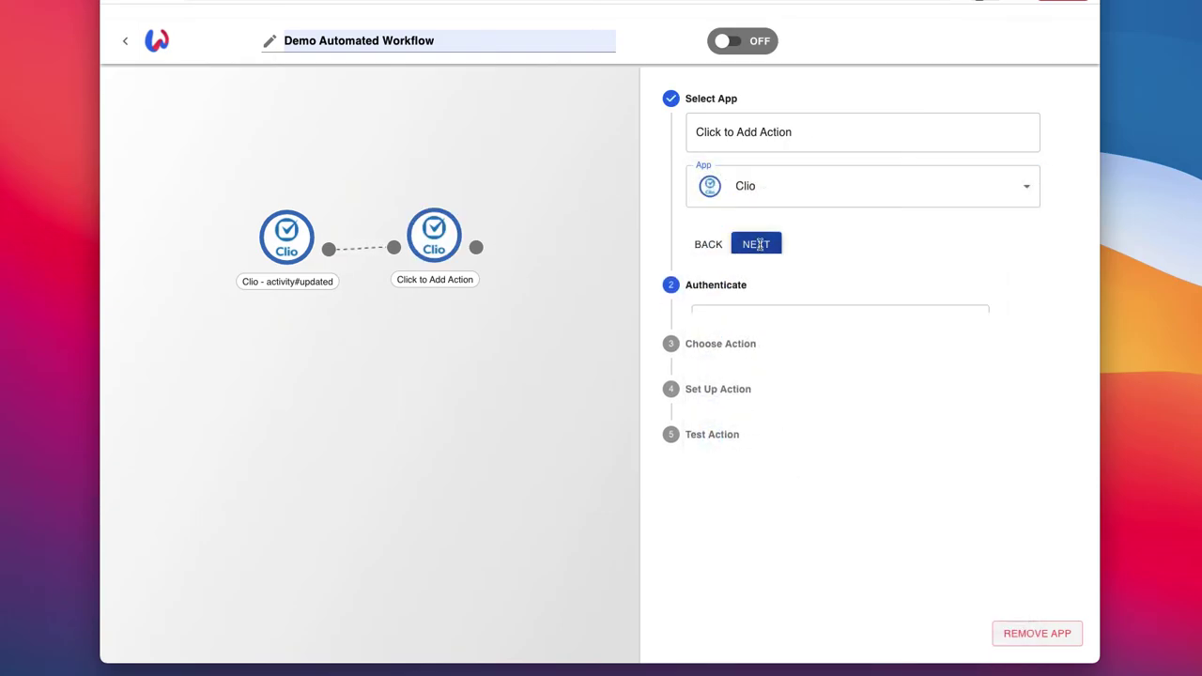
{"action": "left_click", "coordinate": [715, 188]}
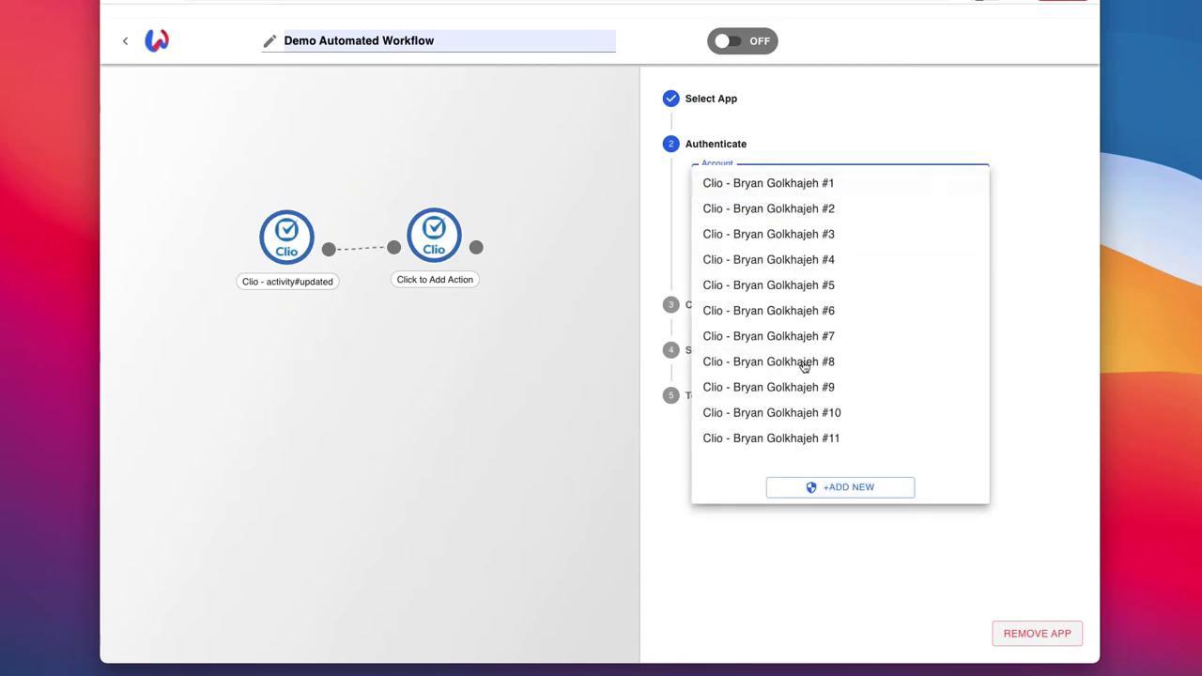
{"action": "left_click", "coordinate": [794, 437]}
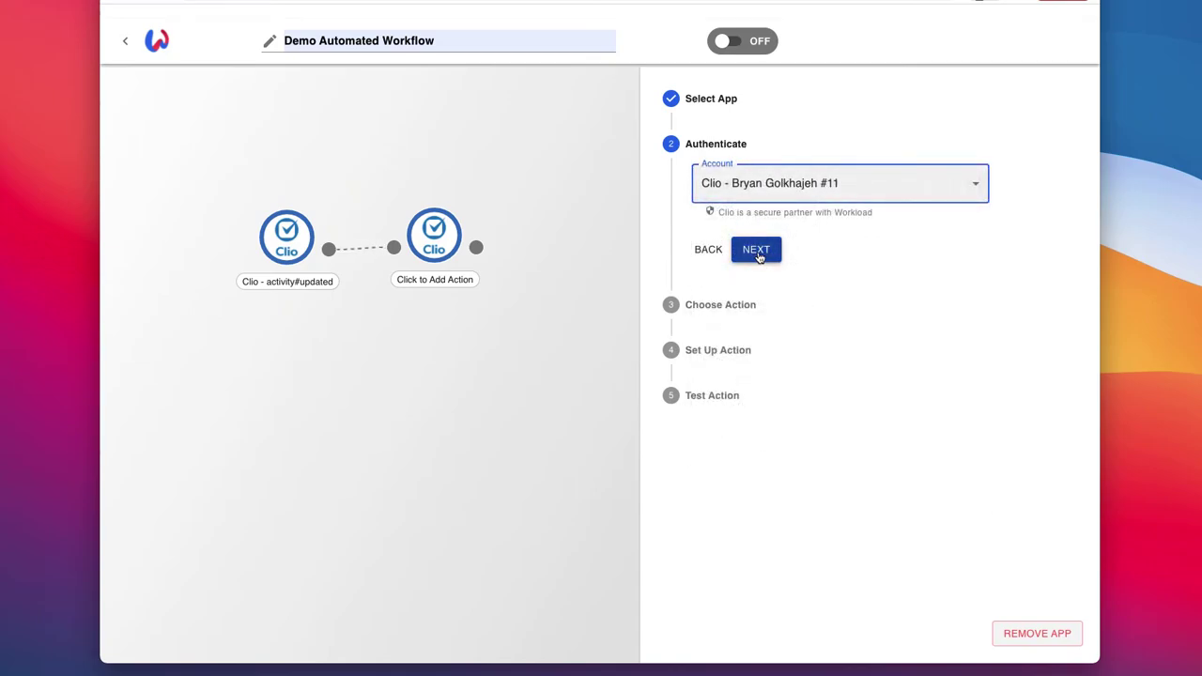
{"action": "left_click", "coordinate": [758, 254]}
Search for and select Communication#create as the Clio action.
{"action": "left_click", "coordinate": [719, 224]}
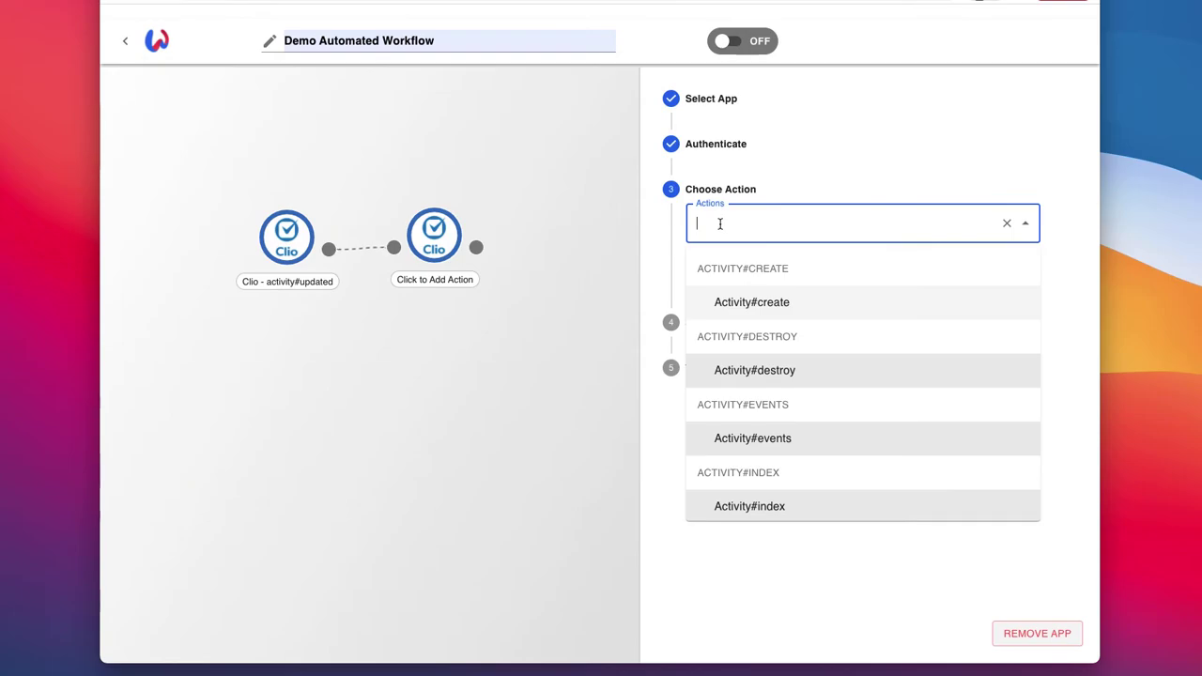
{"action": "type", "text": "communica"}
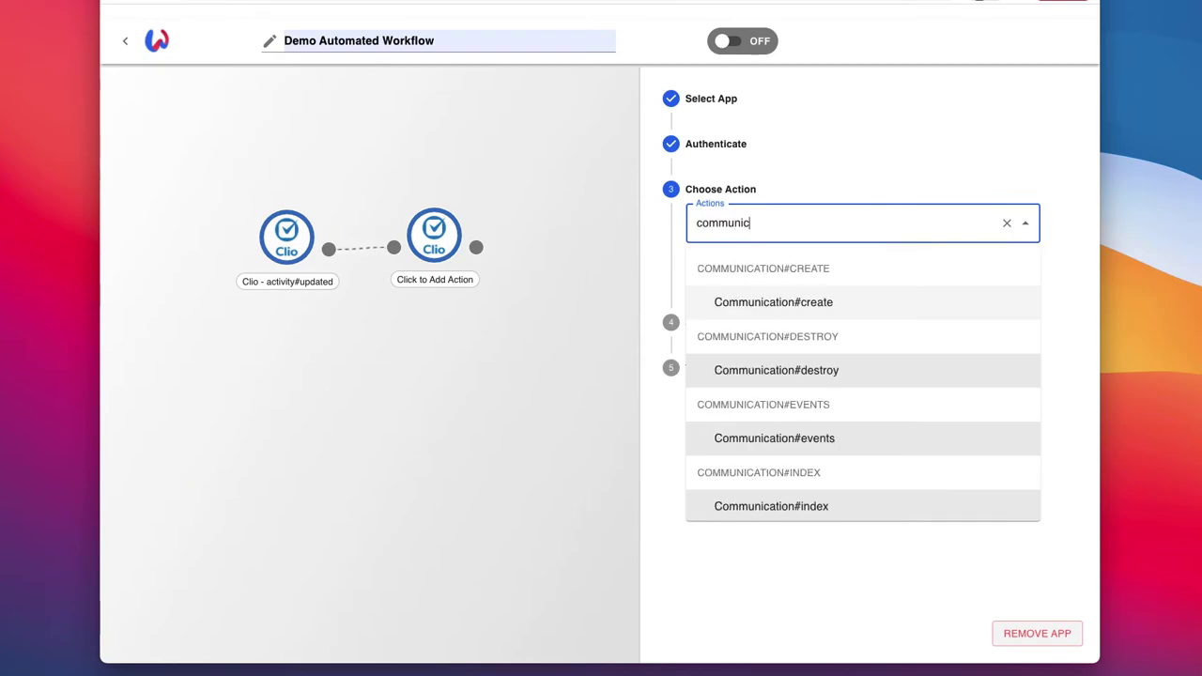
{"action": "left_click", "coordinate": [735, 304]}
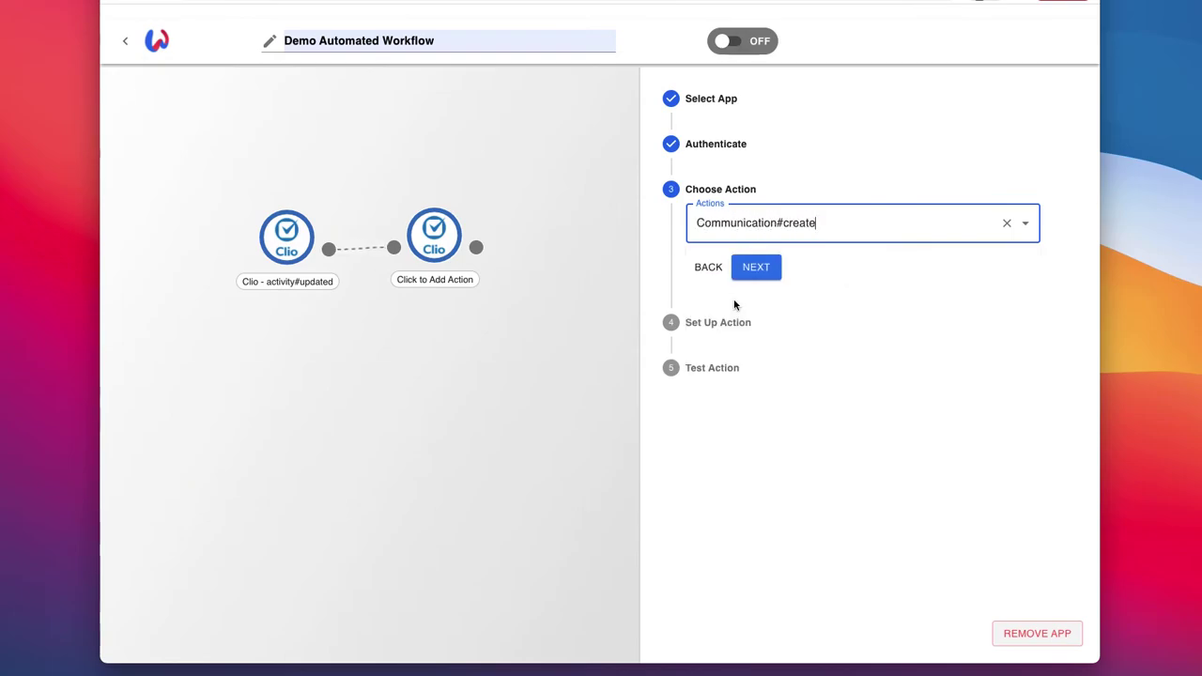
{"action": "left_click", "coordinate": [756, 267]}
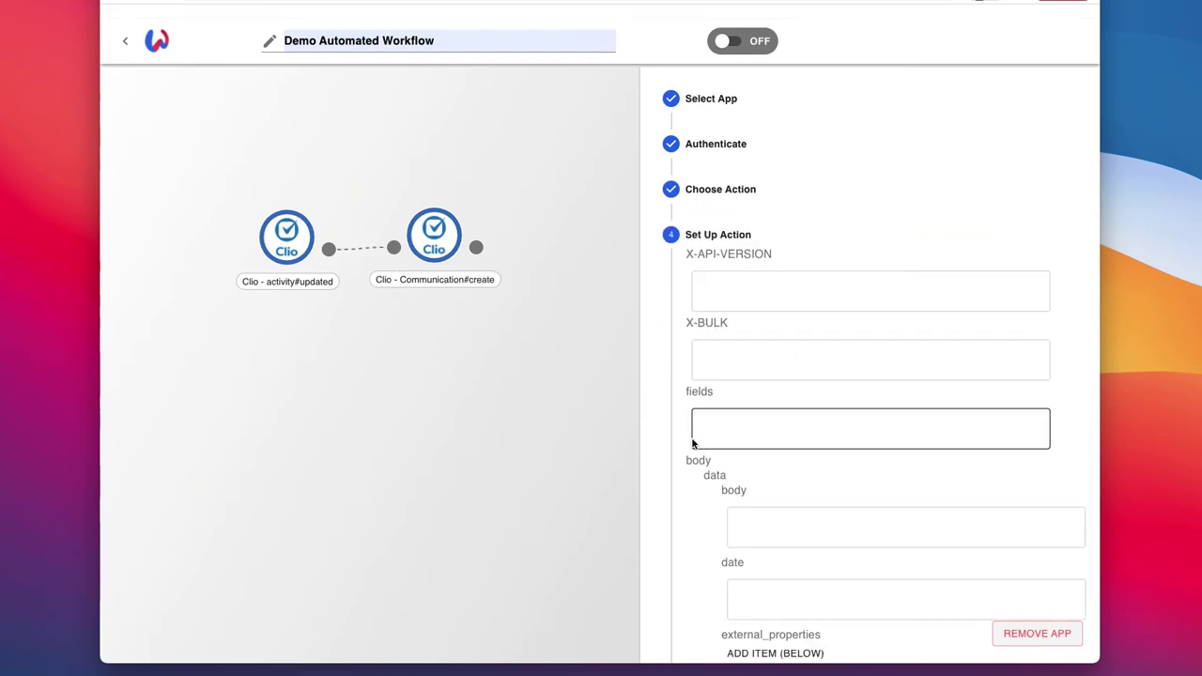
Set the action's fields value to body,subject,date.
{"action": "scroll", "coordinate": [665, 450], "scroll_direction": "down", "scroll_amount": 2}
{"action": "scroll", "coordinate": [665, 451], "scroll_direction": "down", "scroll_amount": 1}
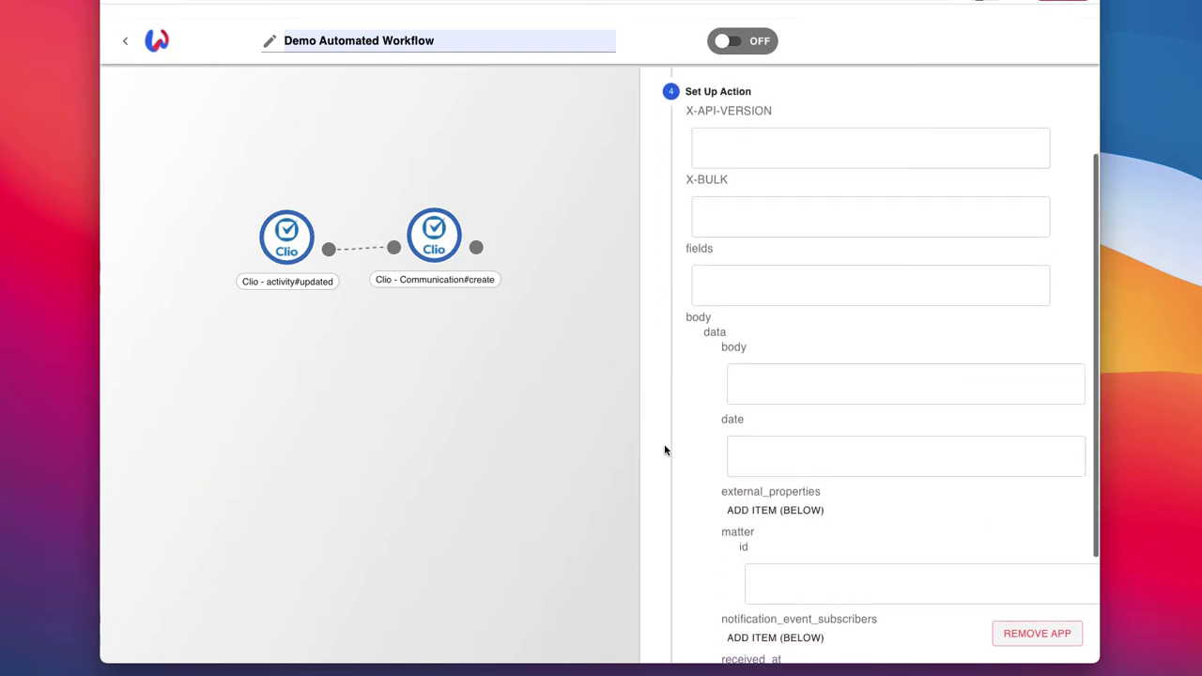
{"action": "left_click", "coordinate": [742, 284]}
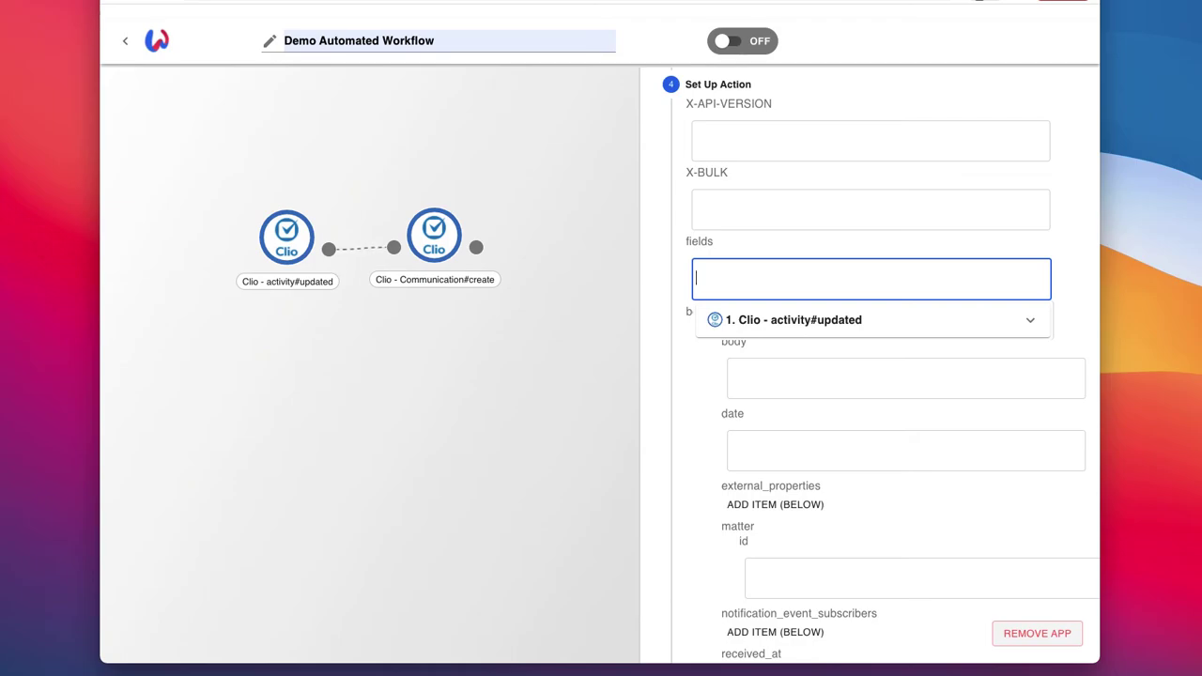
{"action": "type", "text": "body,subject,date"}
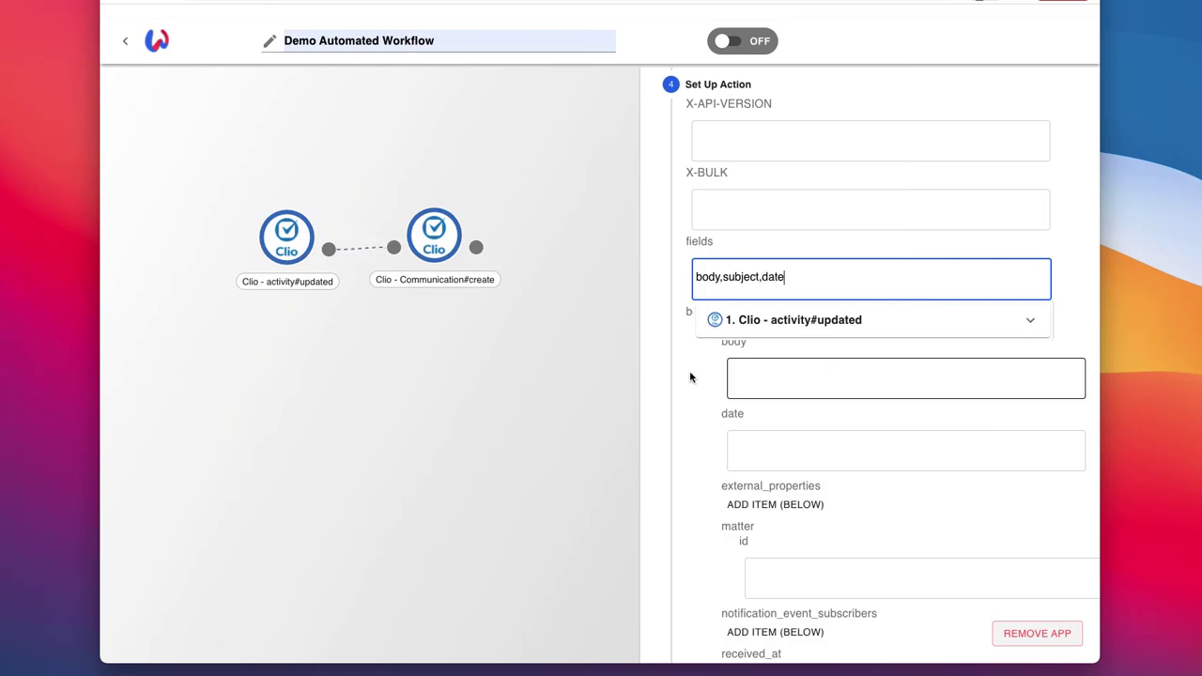
Map the body to the trigger's data.note and data.type, removing the stray null text.
{"action": "left_click", "coordinate": [774, 383]}
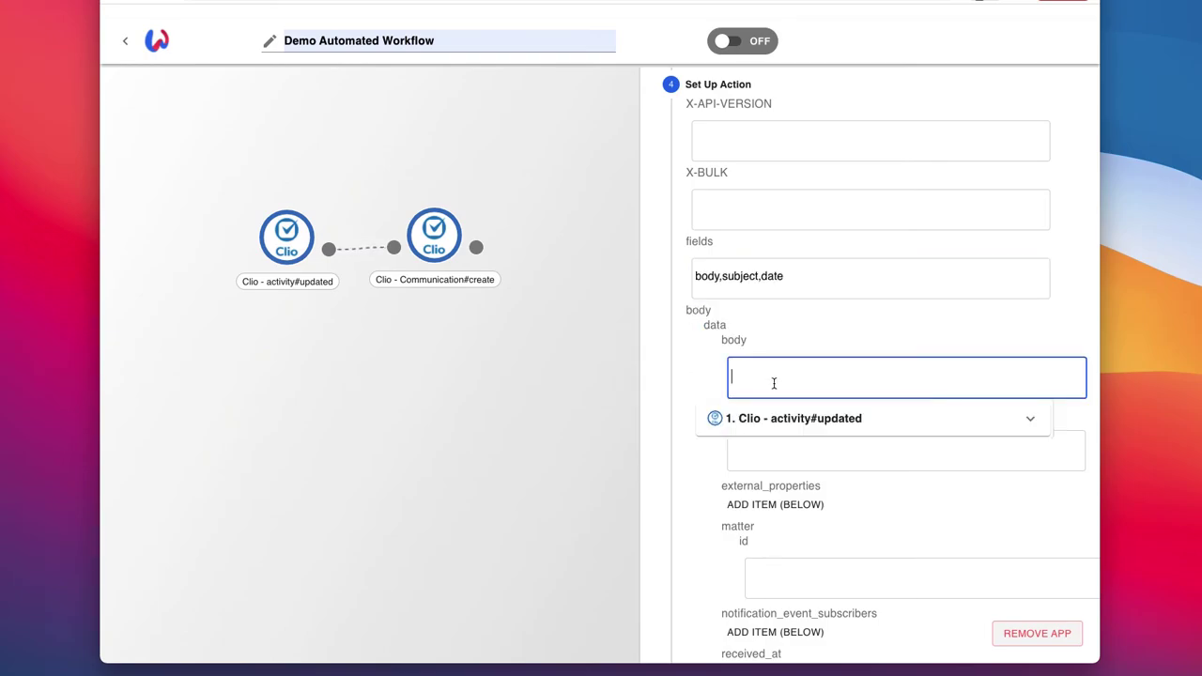
{"action": "left_click", "coordinate": [740, 425]}
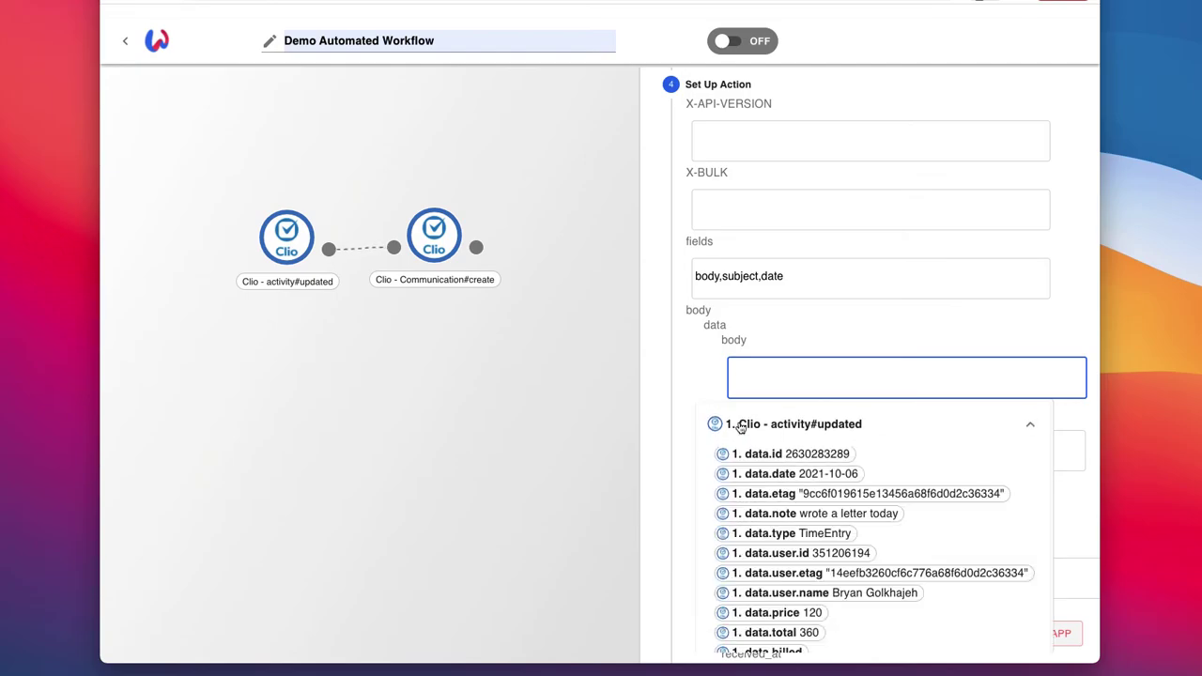
{"action": "left_click", "coordinate": [763, 515]}
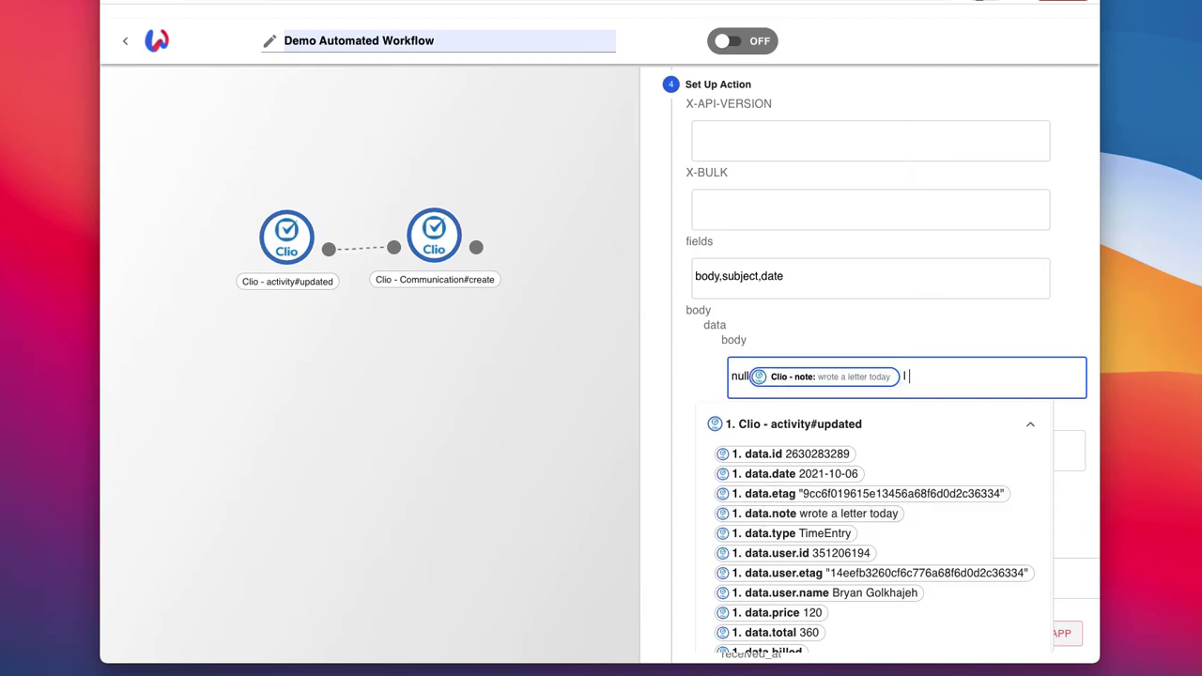
{"action": "left_click", "coordinate": [813, 533]}
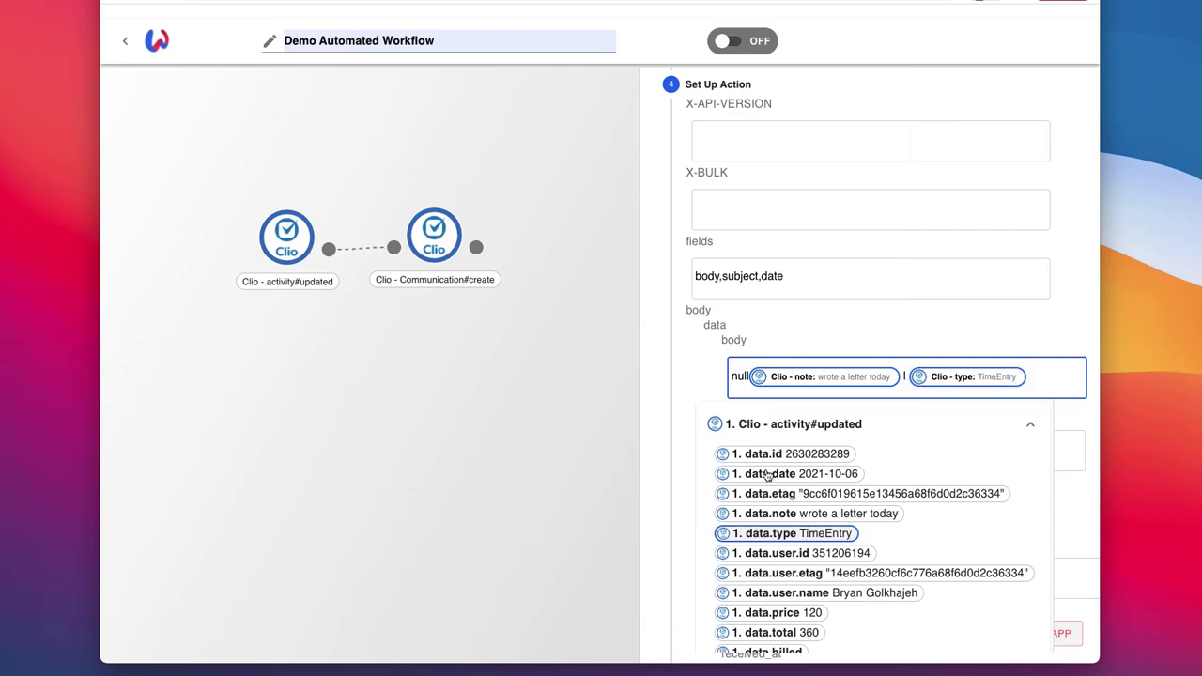
{"action": "left_click", "coordinate": [655, 505]}
{"action": "left_click", "coordinate": [737, 373]}
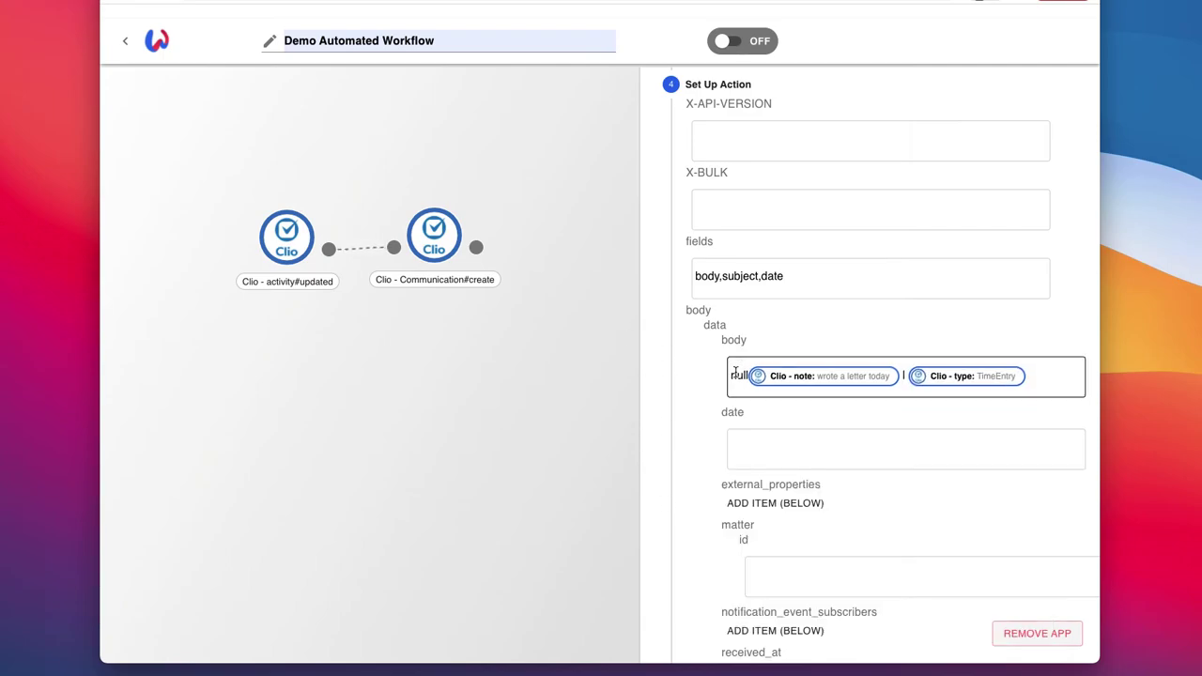
{"action": "key", "text": "BackSpace"}
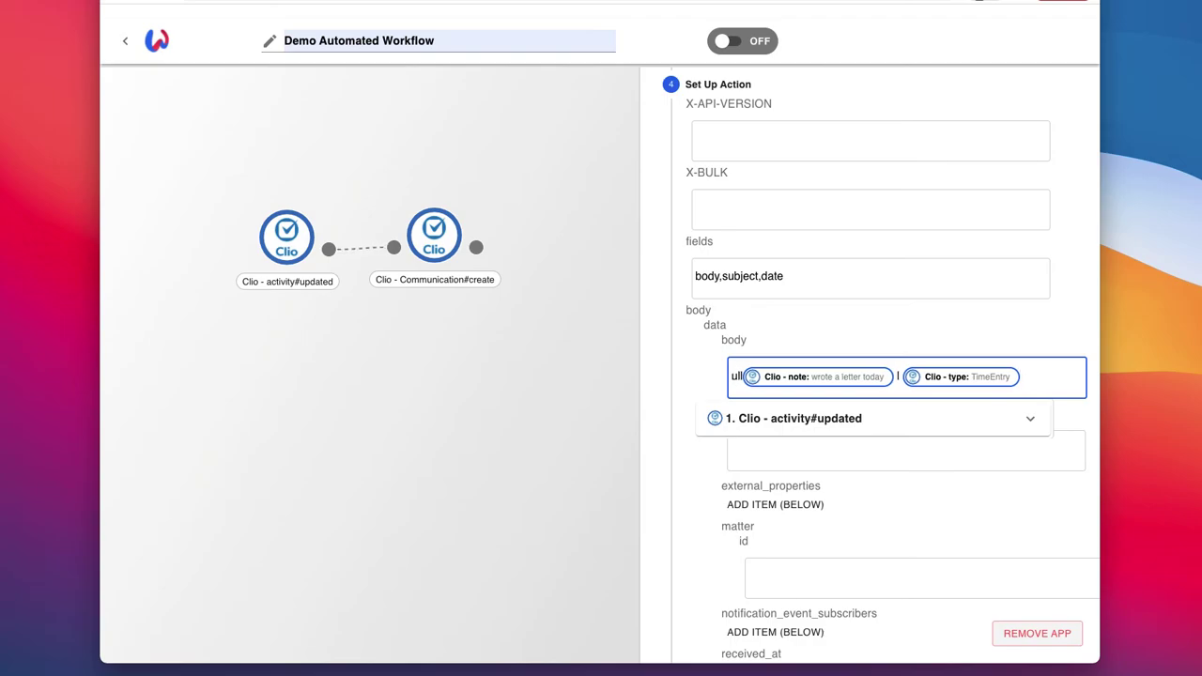
{"action": "key", "text": "Right"}
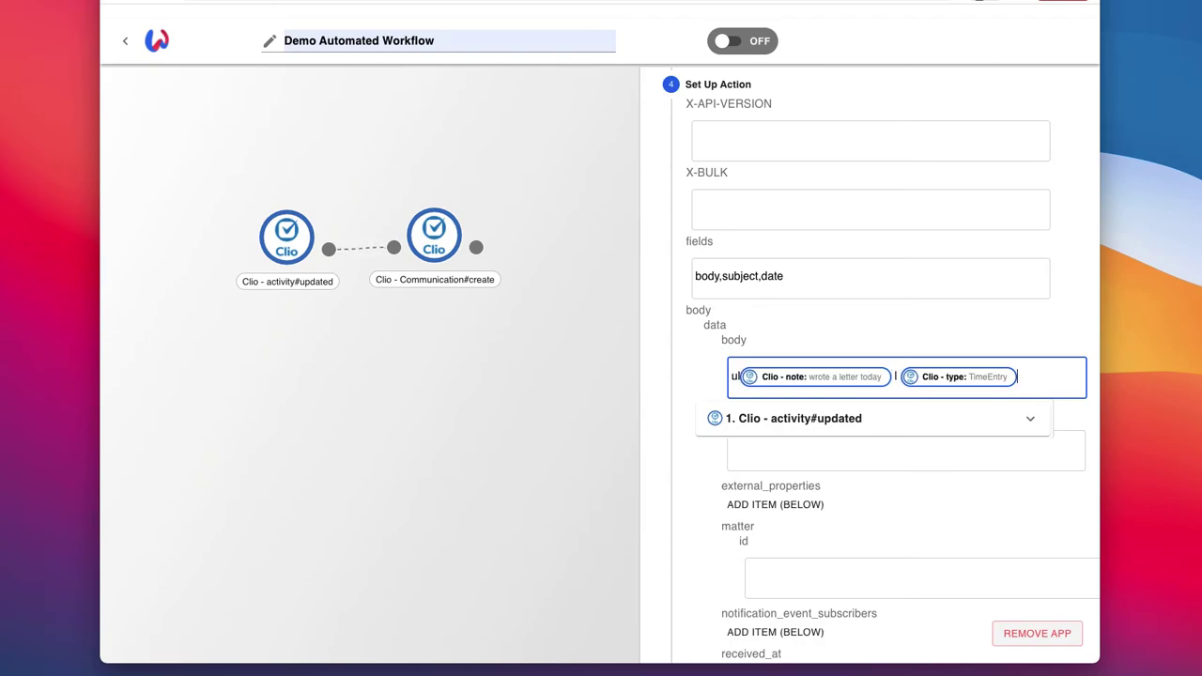
{"action": "key", "text": "BackSpace"}
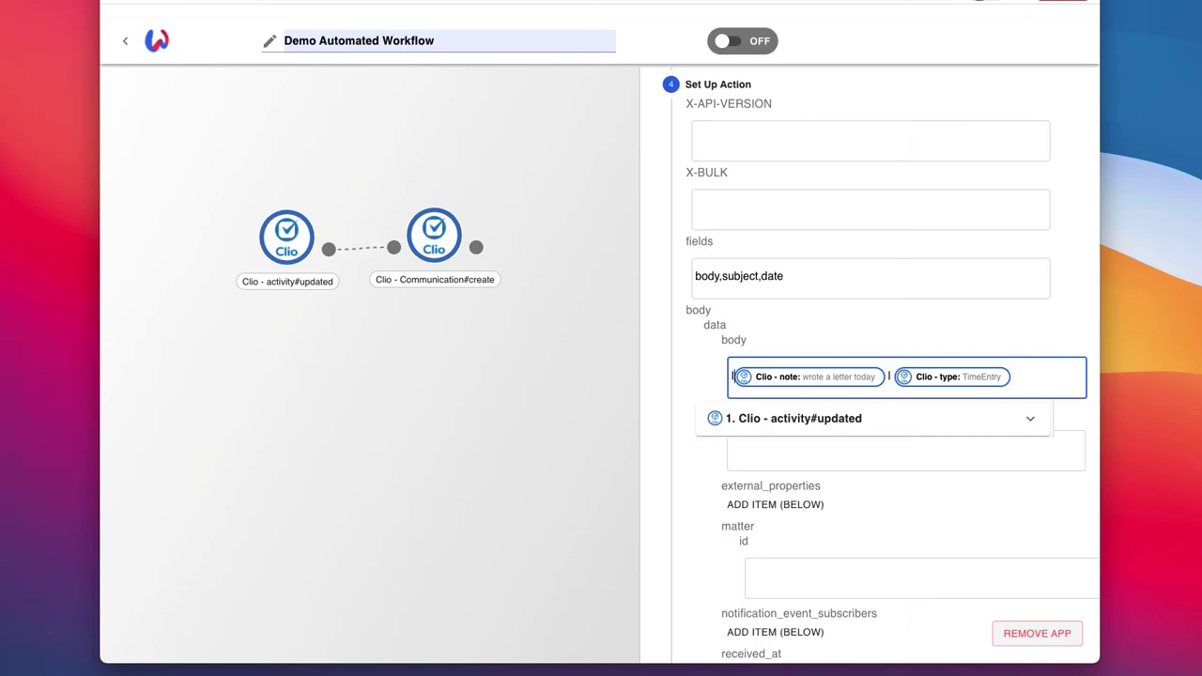
{"action": "key", "text": "BackSpace"}
{"action": "left_click", "coordinate": [692, 512]}
Map the date to the trigger's data.date, deleting the leftover null prefix.
{"action": "scroll", "coordinate": [681, 509], "scroll_direction": "down", "scroll_amount": 2}
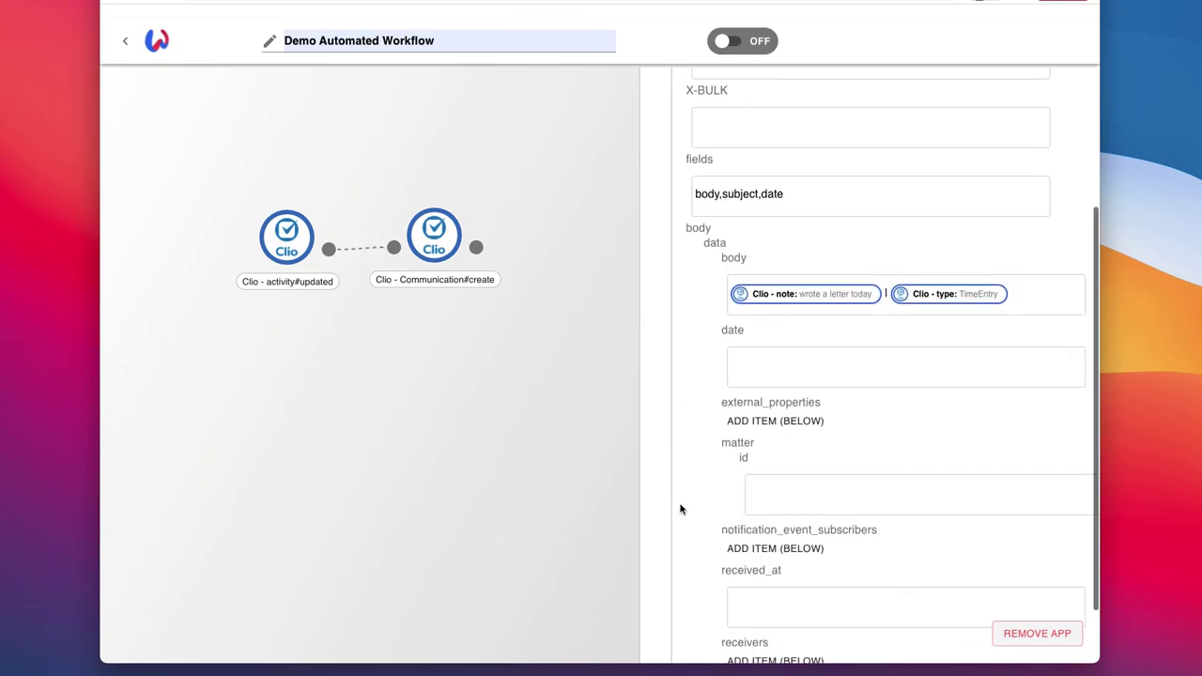
{"action": "left_click", "coordinate": [773, 361]}
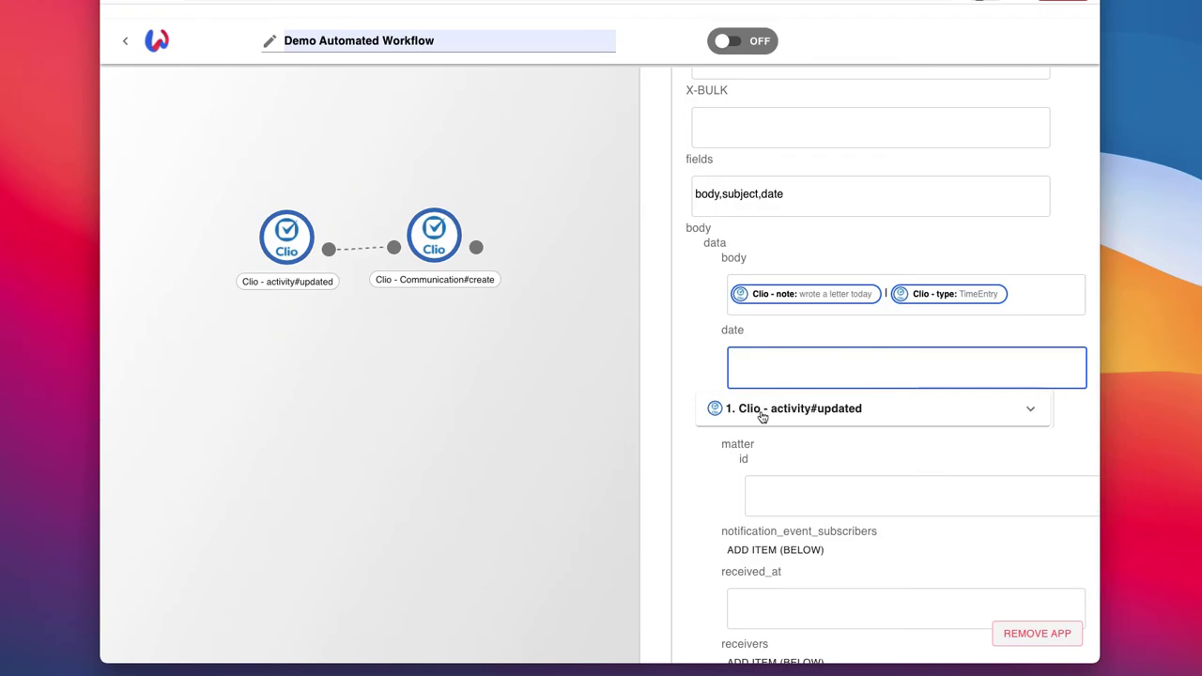
{"action": "left_click", "coordinate": [762, 416]}
{"action": "left_click", "coordinate": [779, 464]}
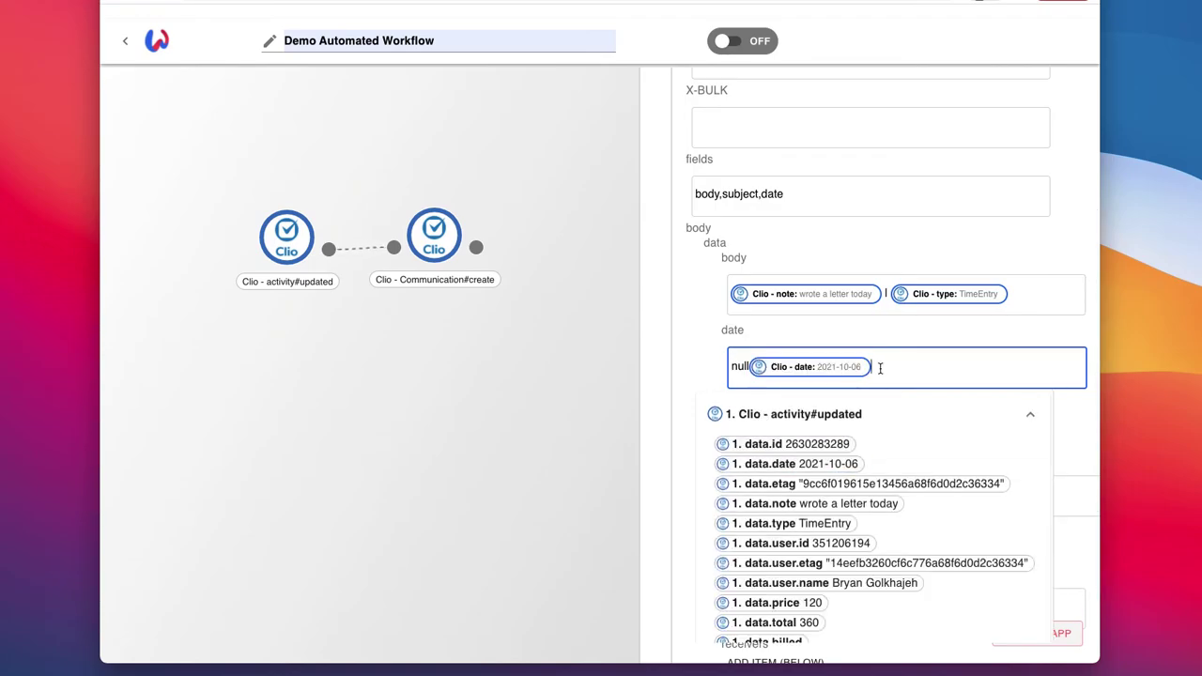
{"action": "key", "text": "Left"}
{"action": "key", "text": "Left"}
{"action": "key", "text": "Left"}
{"action": "key", "text": "Left"}
{"action": "key", "text": "BackSpace"}
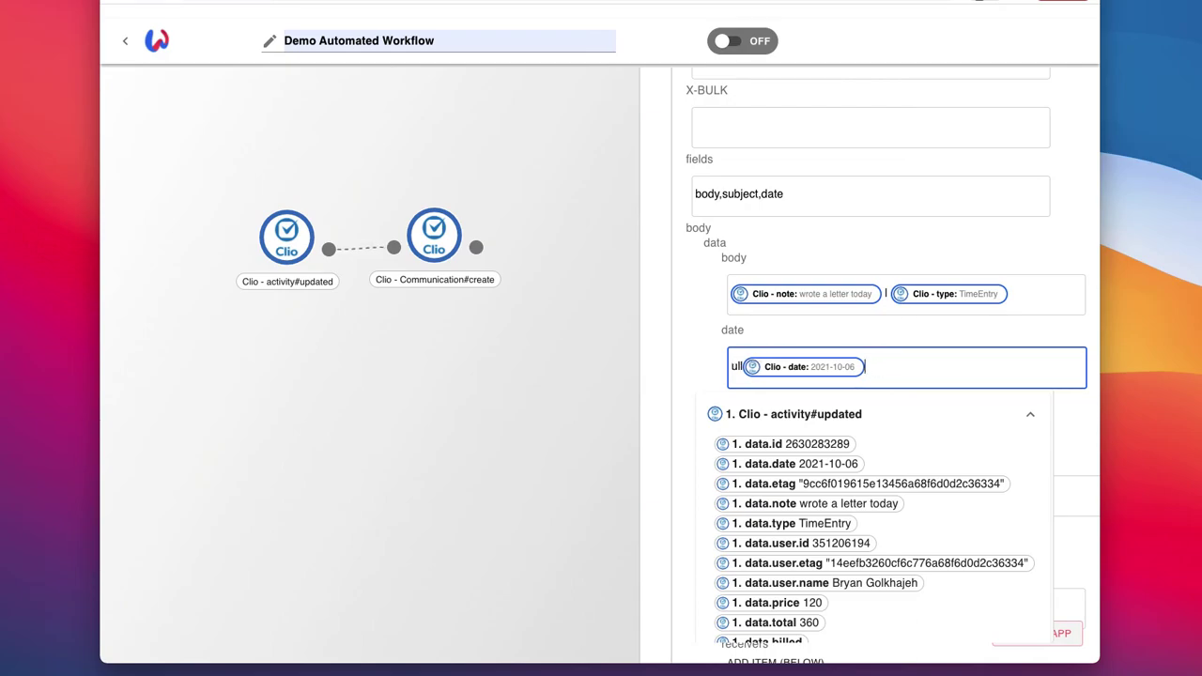
{"action": "key", "text": "Delete"}
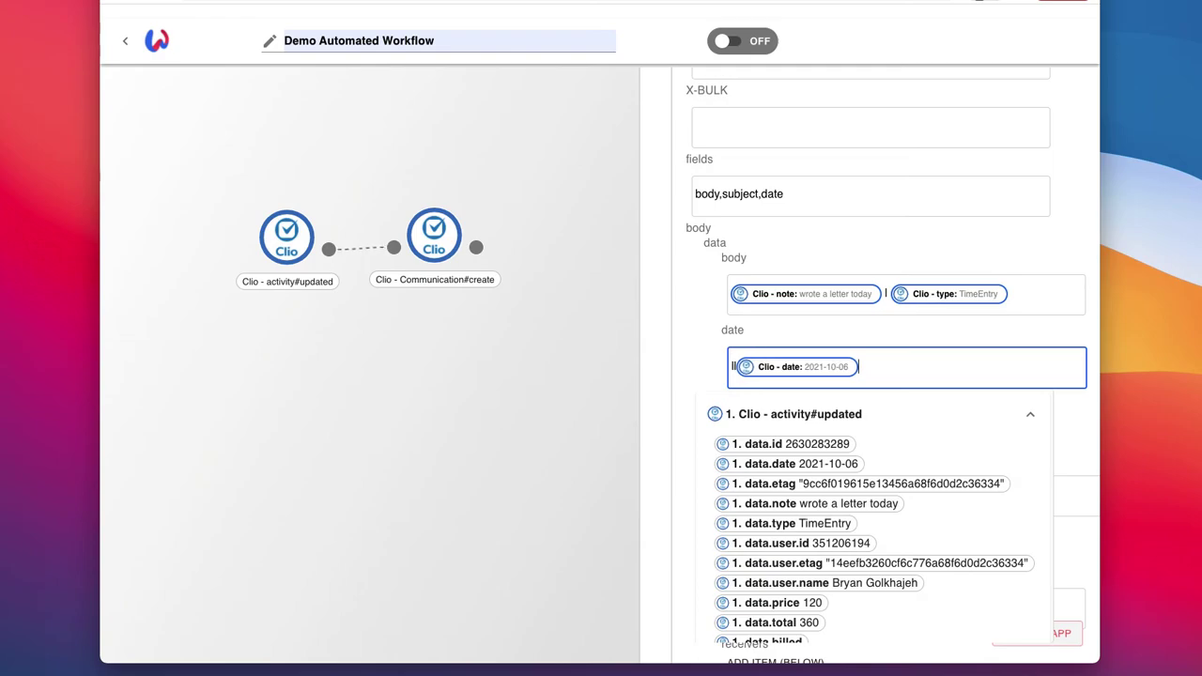
{"action": "key", "text": "Delete"}
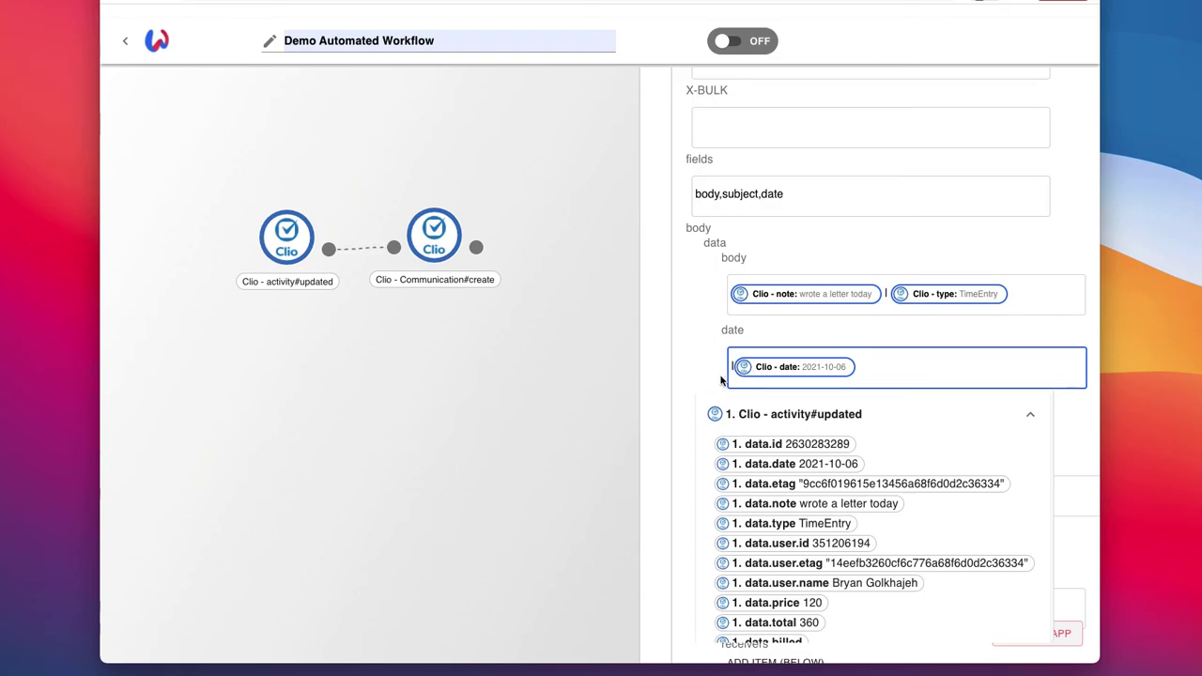
{"action": "left_click", "coordinate": [868, 370]}
{"action": "left_click", "coordinate": [678, 447]}
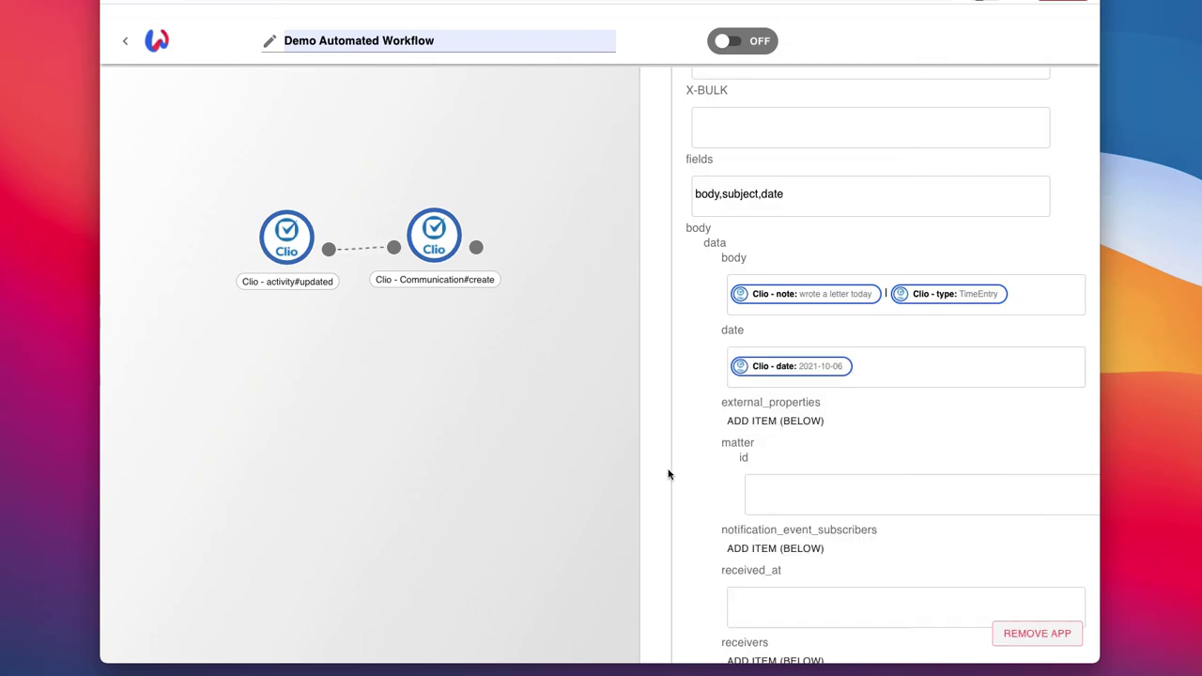
{"action": "scroll", "coordinate": [668, 474], "scroll_direction": "down", "scroll_amount": 3}
Map the matter id to the activity's matter id, removing the stray null text.
{"action": "left_click", "coordinate": [780, 361]}
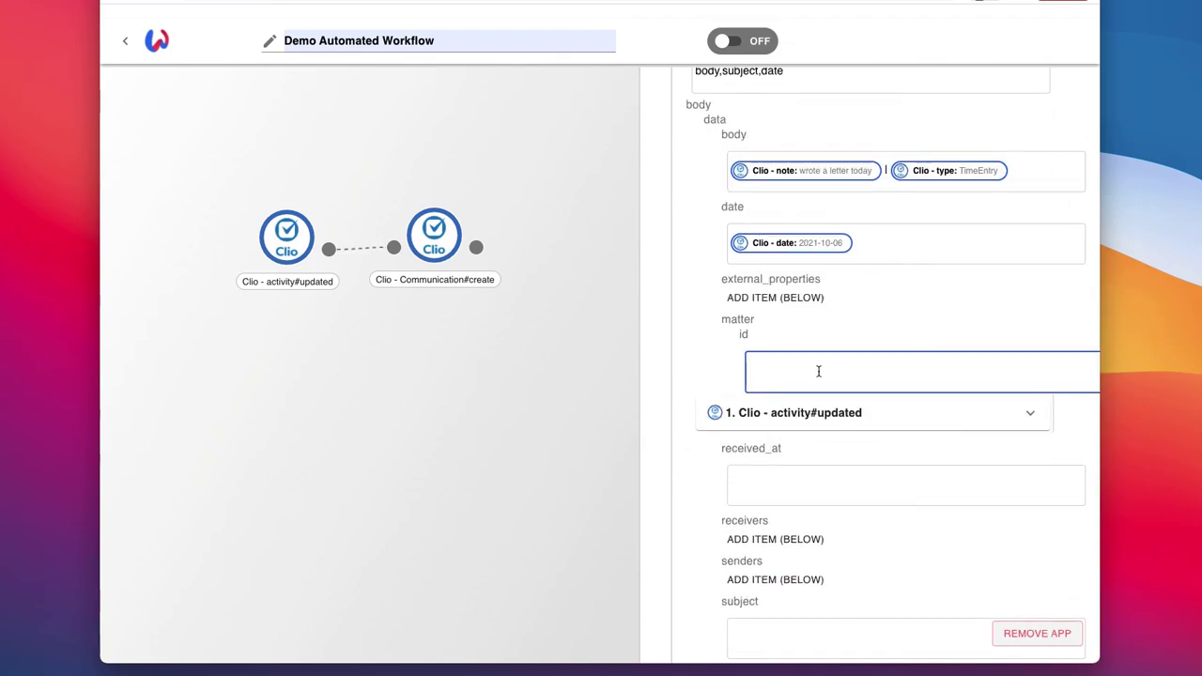
{"action": "left_click", "coordinate": [817, 415]}
{"action": "scroll", "coordinate": [799, 570], "scroll_direction": "down", "scroll_amount": 2}
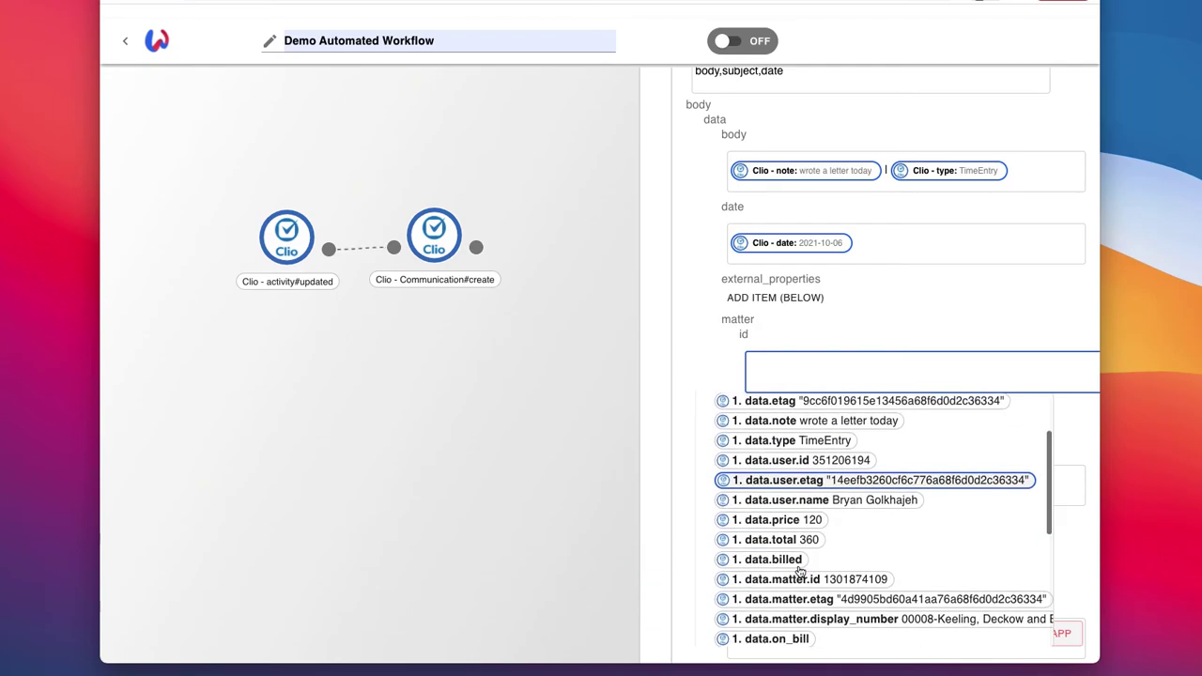
{"action": "scroll", "coordinate": [799, 570], "scroll_direction": "down", "scroll_amount": 1}
{"action": "left_click", "coordinate": [794, 564]}
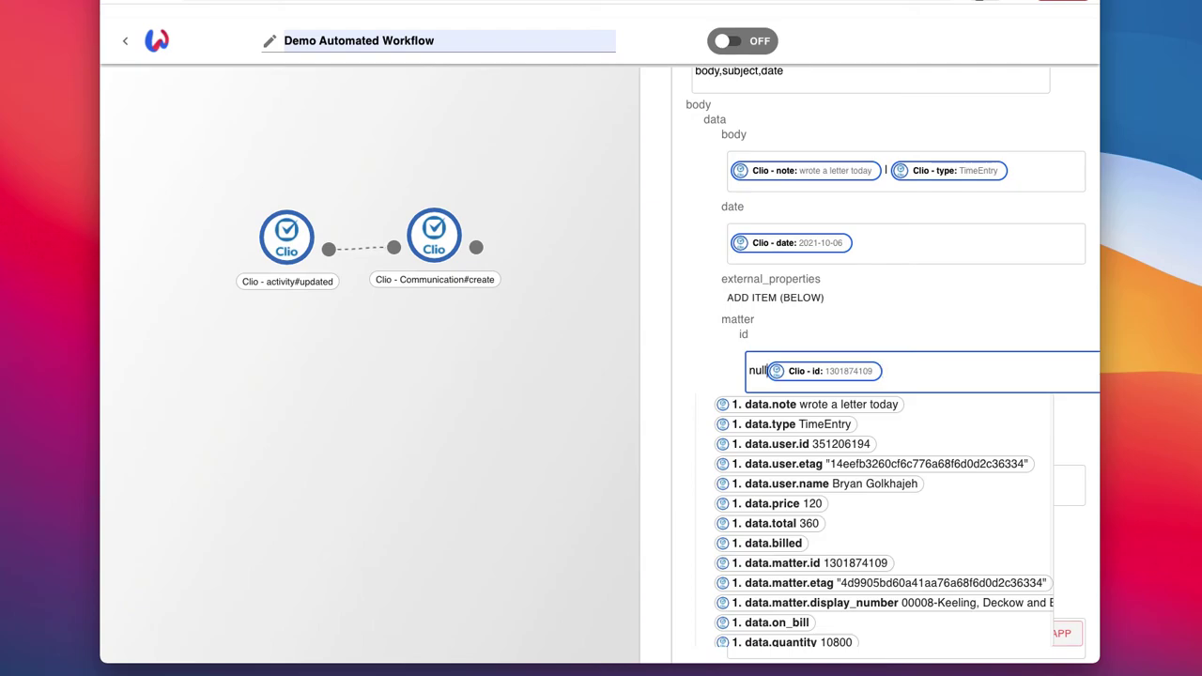
{"action": "key", "text": "BackSpace"}
{"action": "key", "text": "BackSpace"}
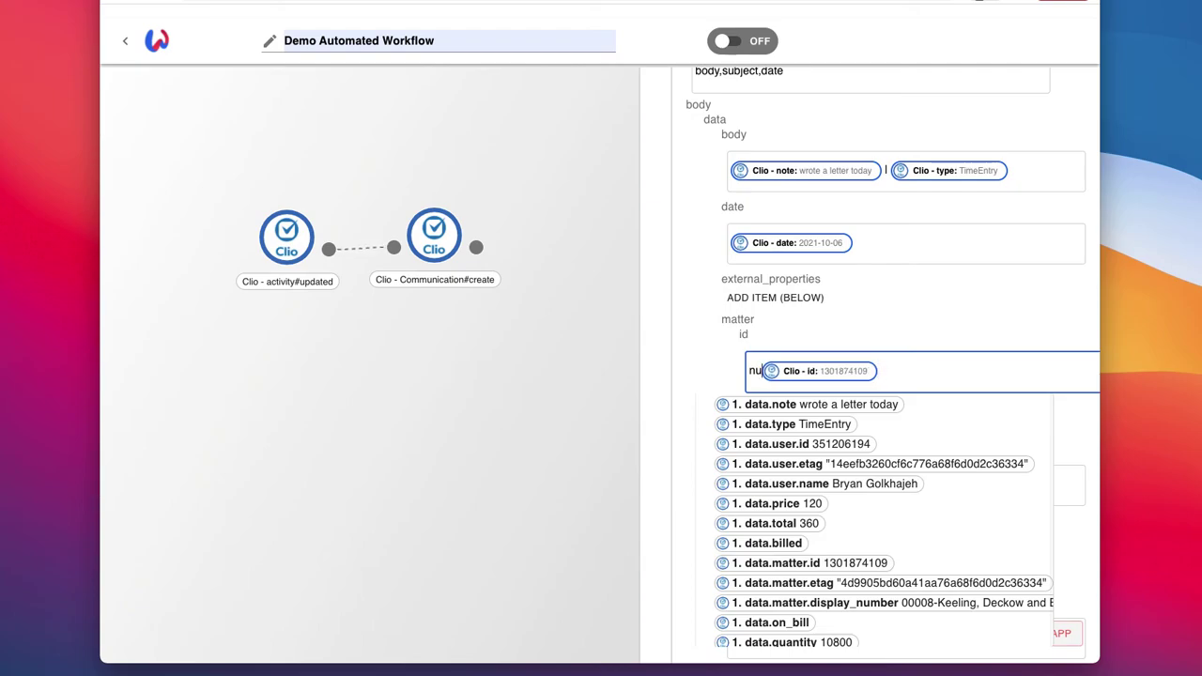
{"action": "key", "text": "BackSpace"}
{"action": "key", "text": "BackSpace"}
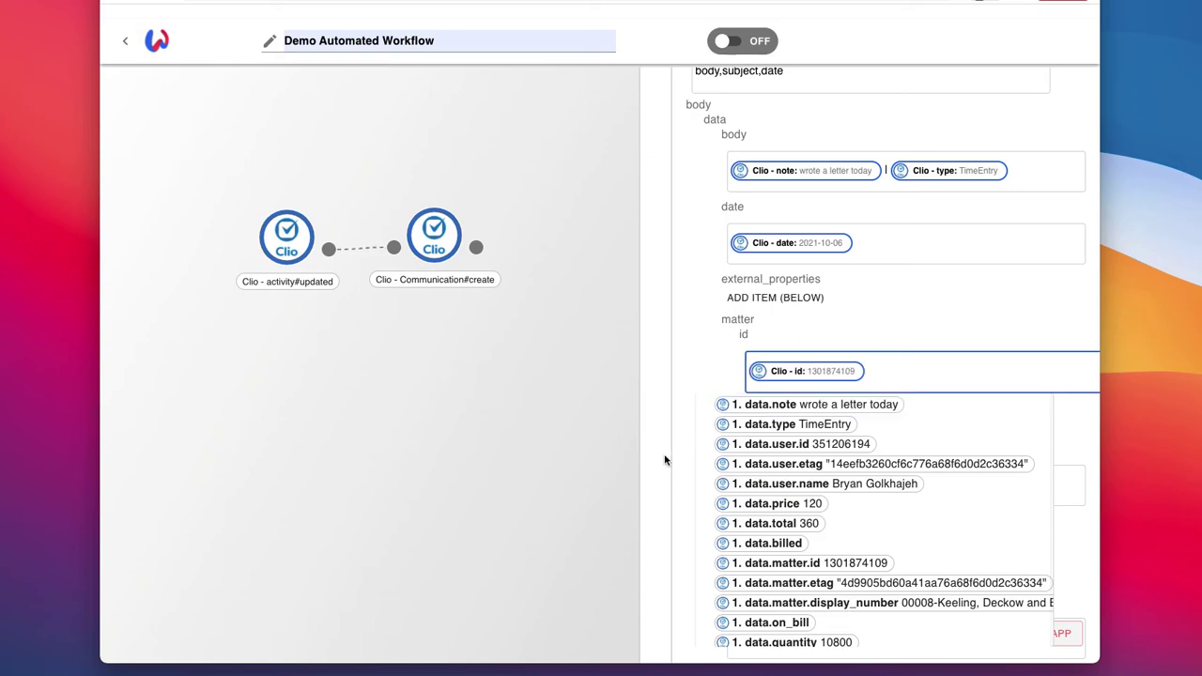
{"action": "left_click", "coordinate": [666, 477]}
Insert data.matter.display_number into the communication subject.
{"action": "scroll", "coordinate": [667, 495], "scroll_direction": "down", "scroll_amount": 2}
{"action": "scroll", "coordinate": [667, 495], "scroll_direction": "down", "scroll_amount": 1}
{"action": "left_click", "coordinate": [760, 512]}
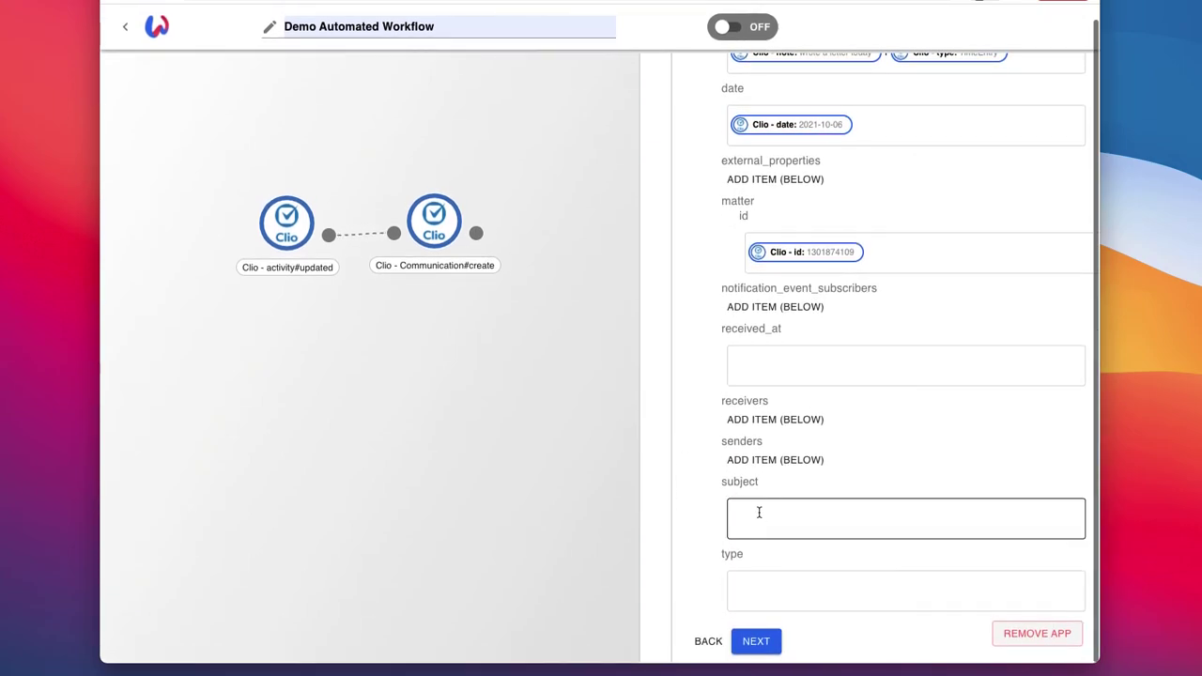
{"action": "left_click", "coordinate": [767, 561]}
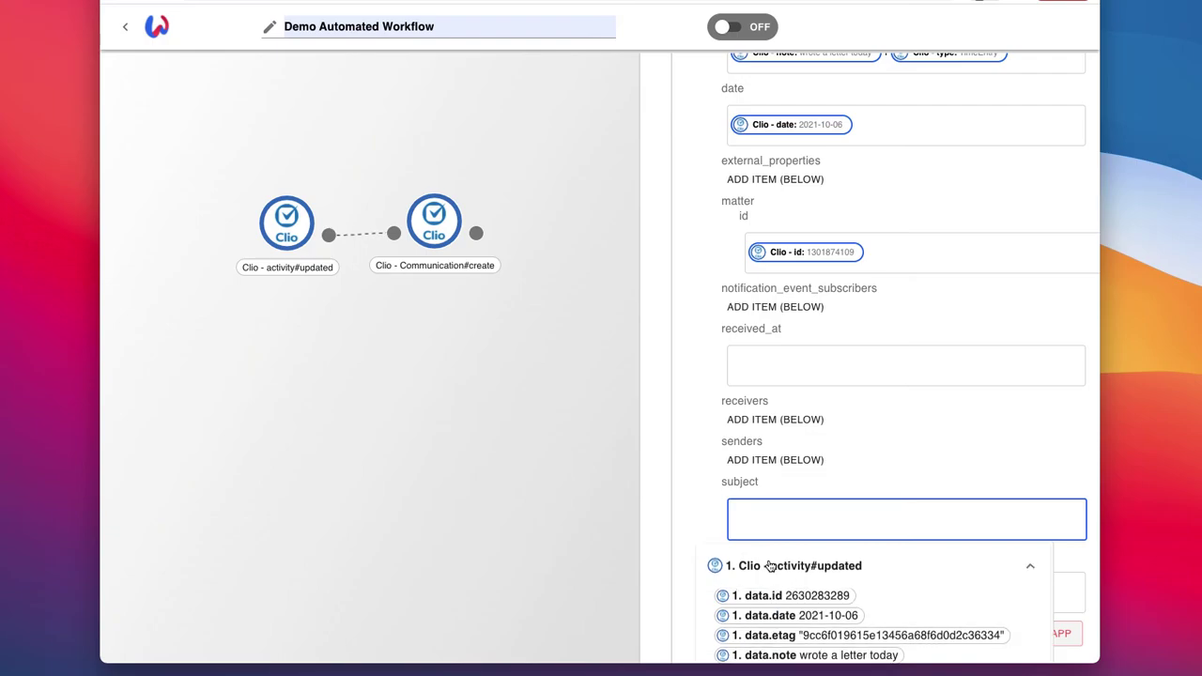
{"action": "scroll", "coordinate": [760, 601], "scroll_direction": "down", "scroll_amount": 4}
{"action": "scroll", "coordinate": [754, 617], "scroll_direction": "down", "scroll_amount": 3}
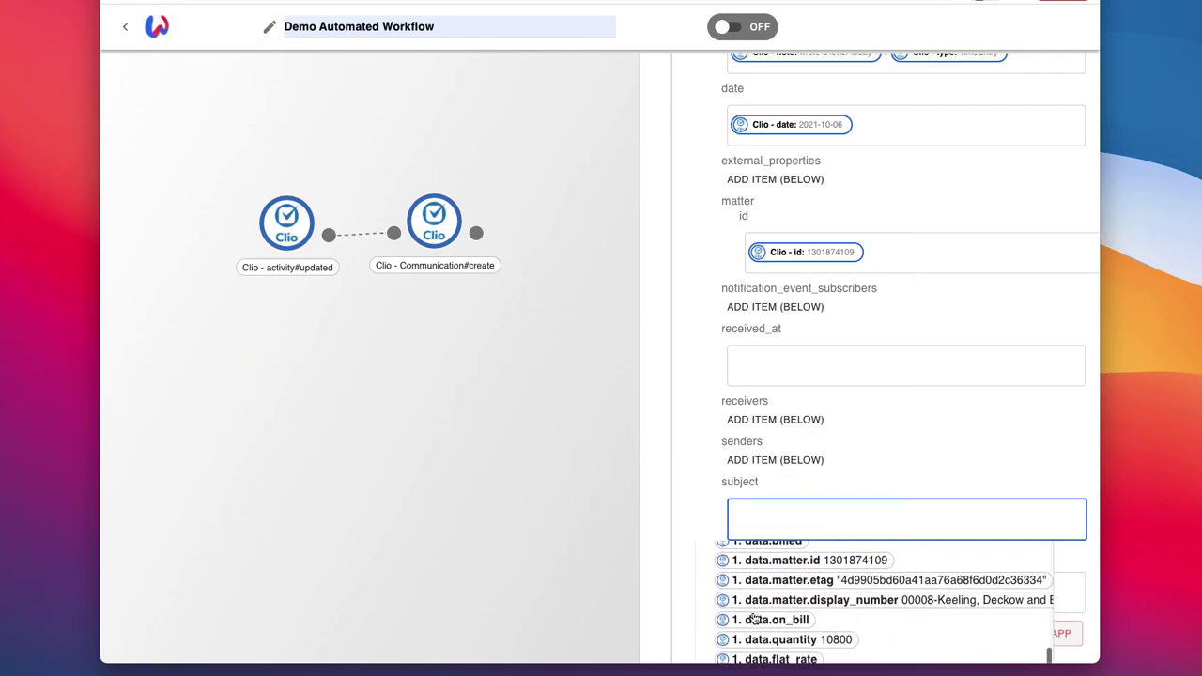
{"action": "left_click", "coordinate": [793, 608]}
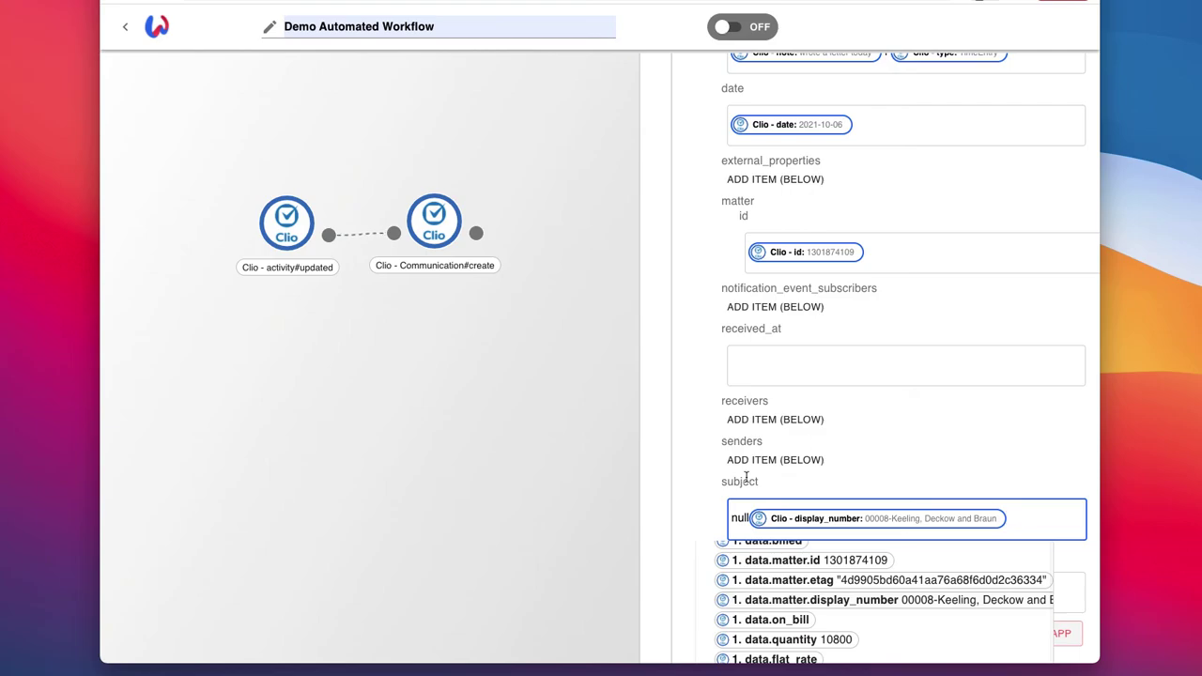
{"action": "left_click", "coordinate": [676, 563]}
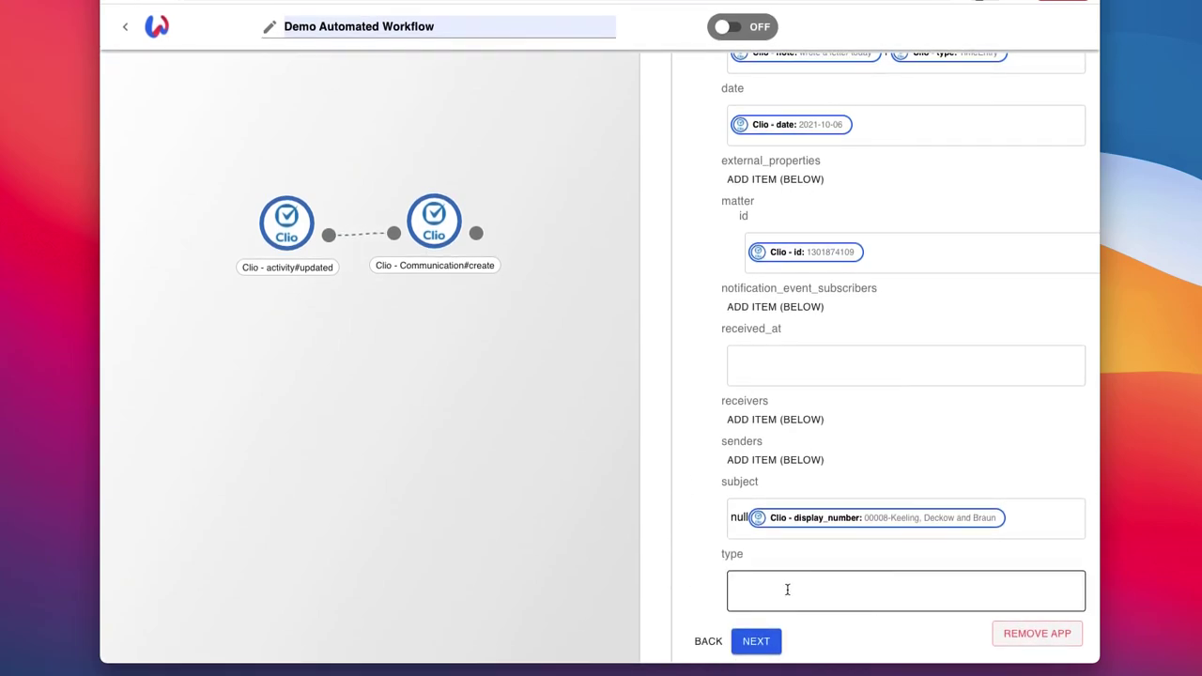
Set the communication type to EmailCommunication.
{"action": "left_click", "coordinate": [786, 589]}
{"action": "type", "text": "Ema"}
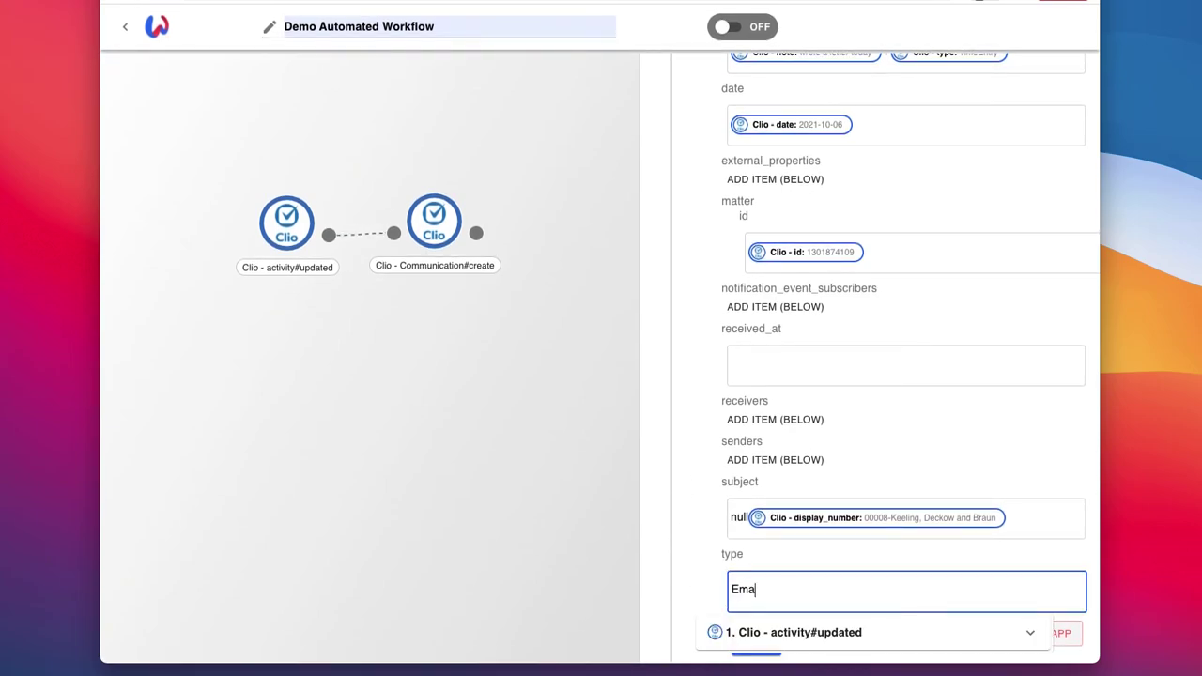
{"action": "type", "text": "ilCommunication"}
{"action": "left_click", "coordinate": [659, 582]}
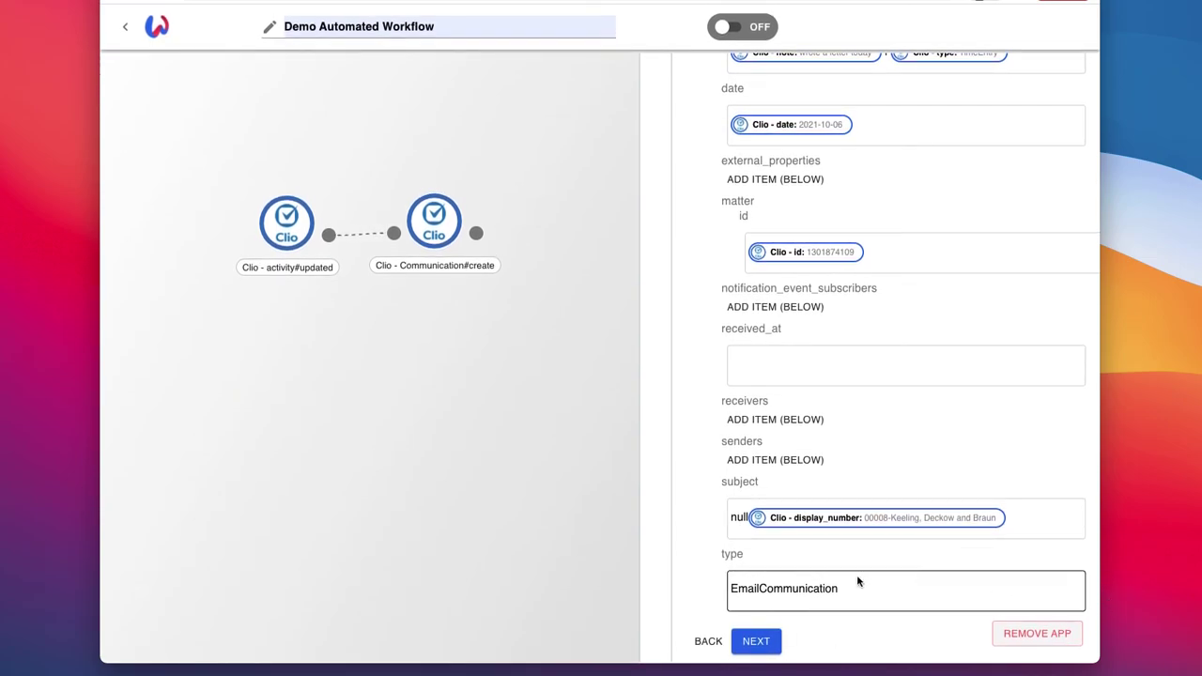
Run the Communication#create action test, confirm Success, and save the action.
{"action": "left_click", "coordinate": [761, 643]}
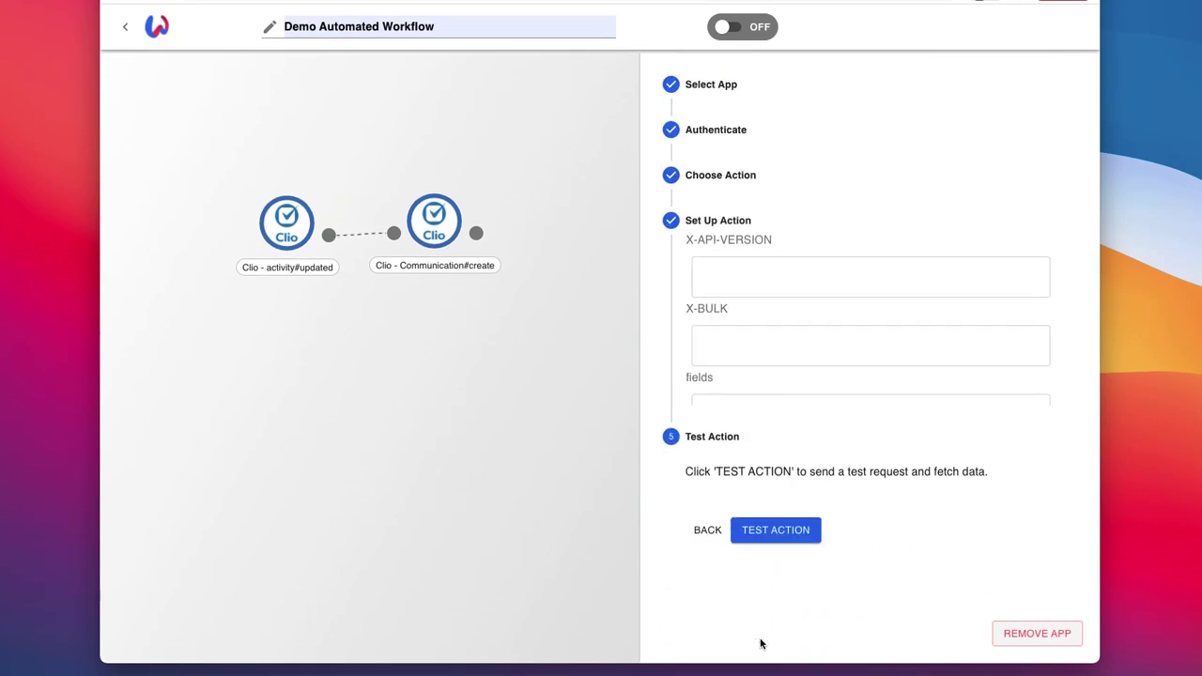
{"action": "left_click", "coordinate": [785, 362]}
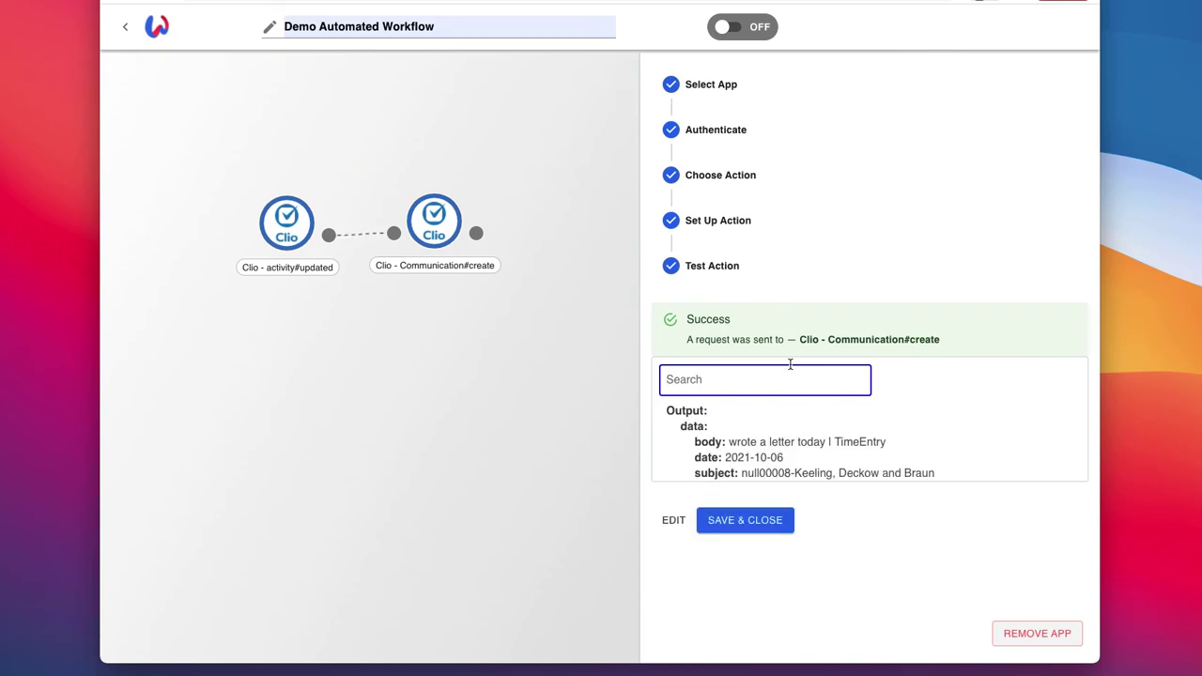
{"action": "left_click", "coordinate": [735, 529]}
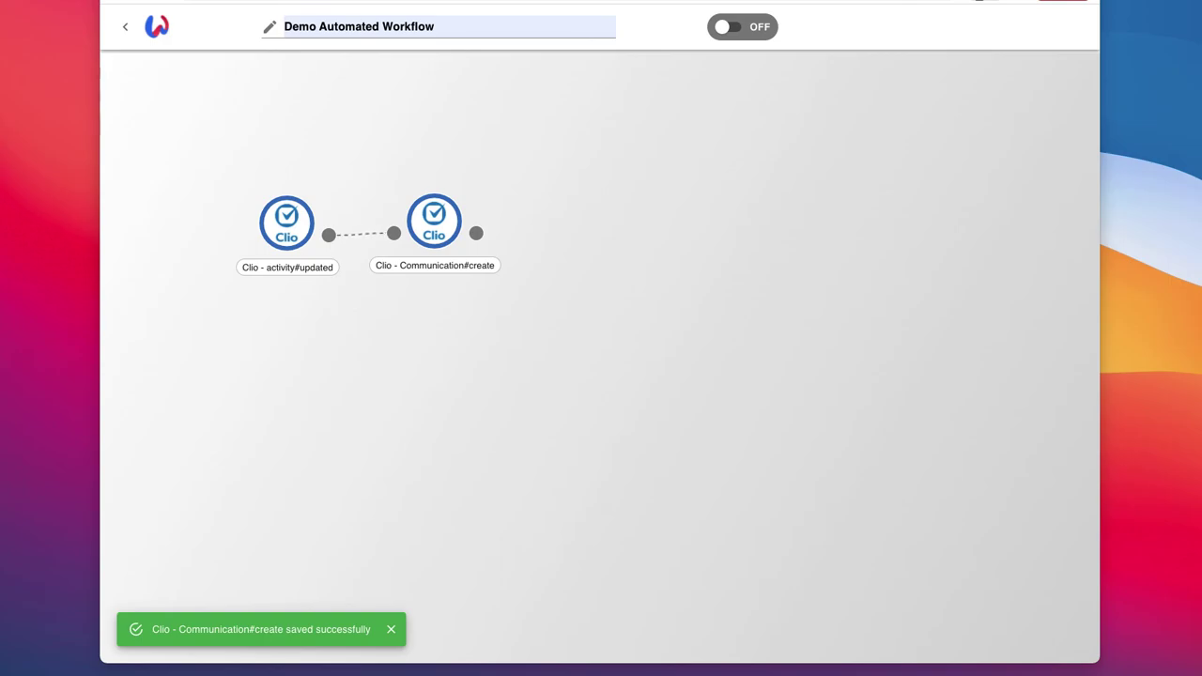
In Clio, show Email communication logs and locate the new 10/06/2021 Keeling, Deckow and Braun entry.
{"action": "key", "text": "super+Tab"}
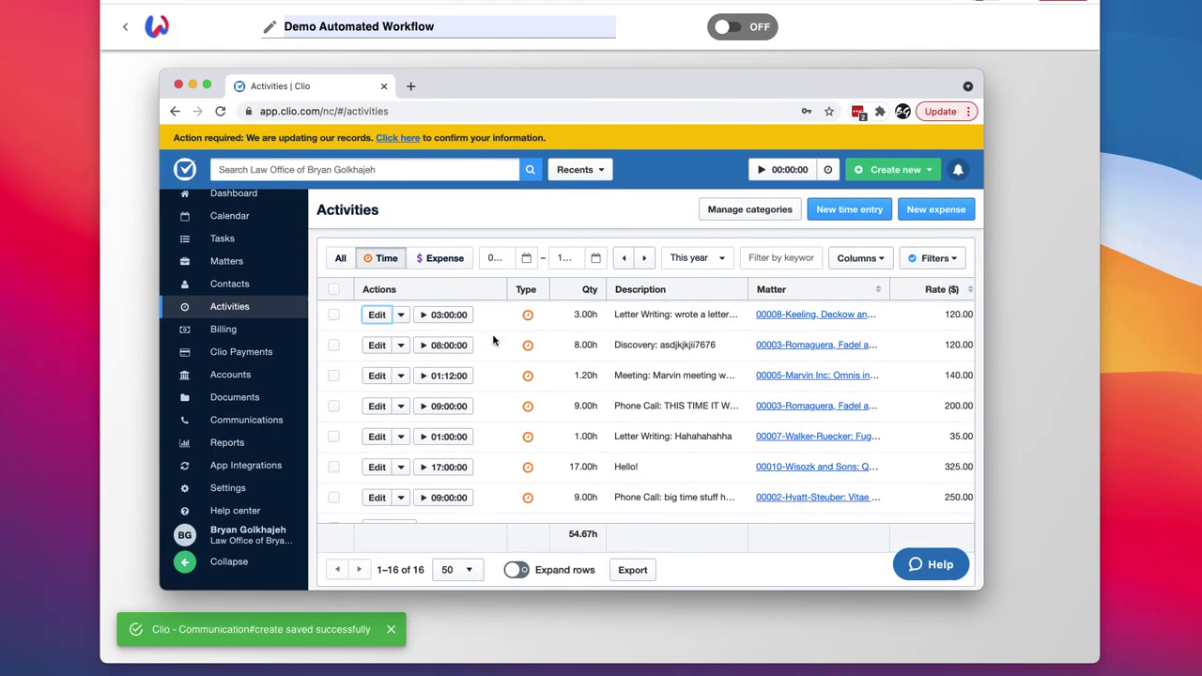
{"action": "left_click", "coordinate": [241, 421]}
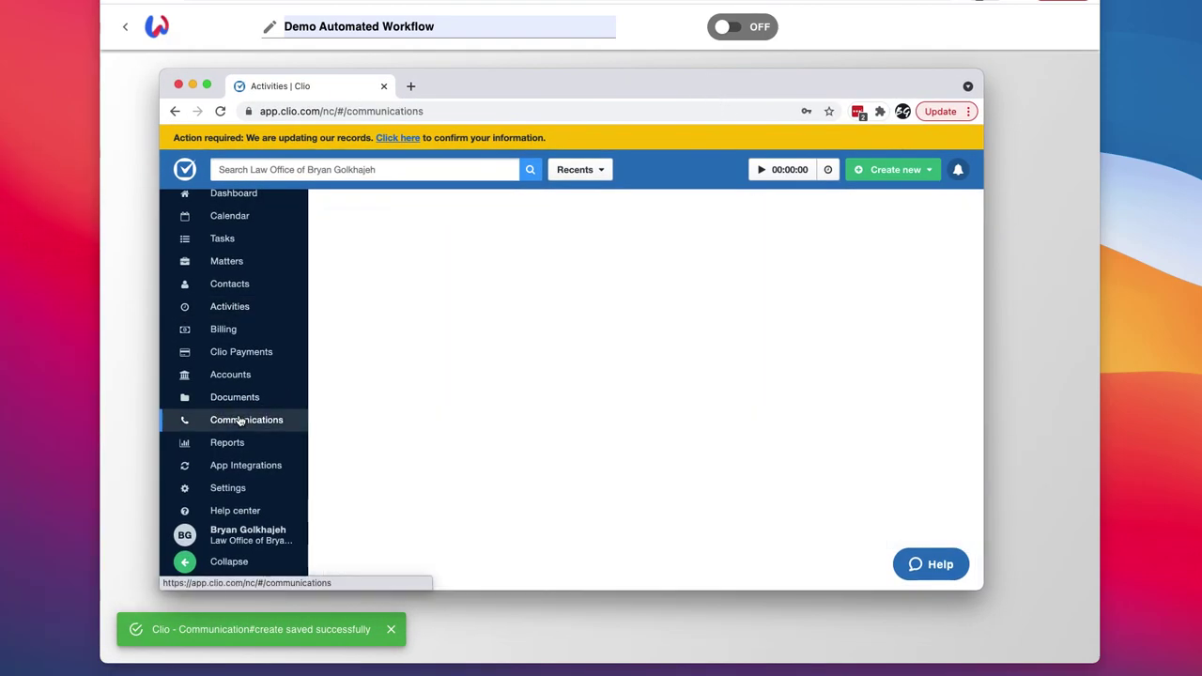
{"action": "left_click", "coordinate": [380, 286]}
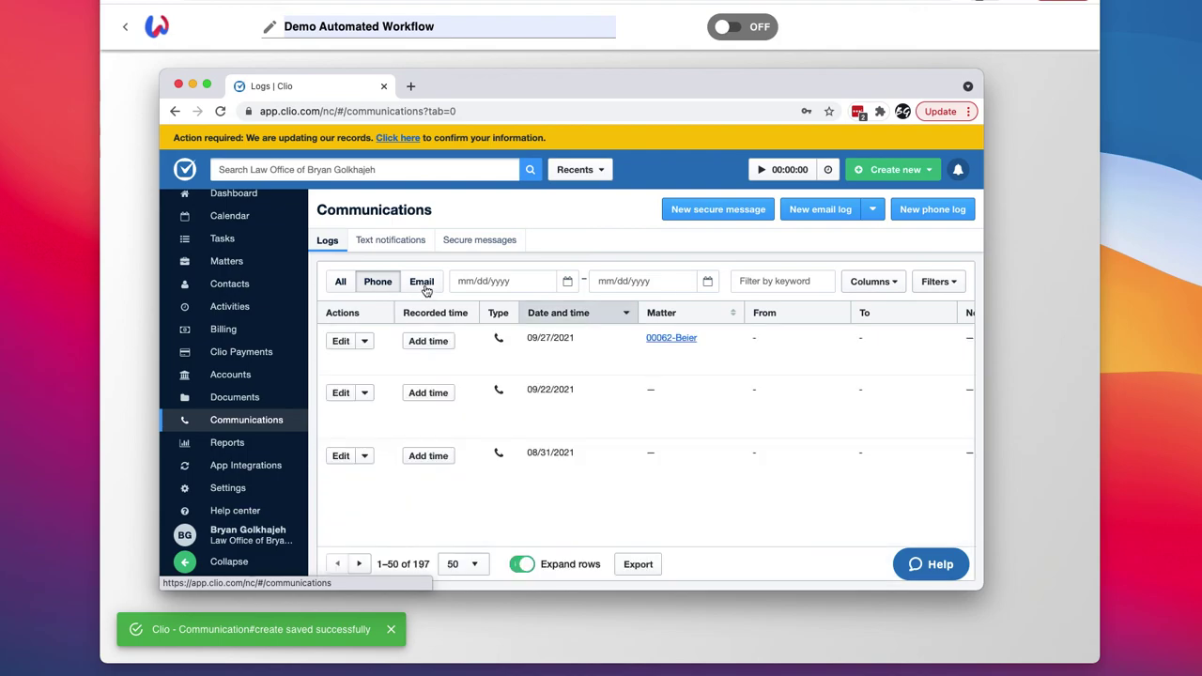
{"action": "left_click", "coordinate": [425, 289]}
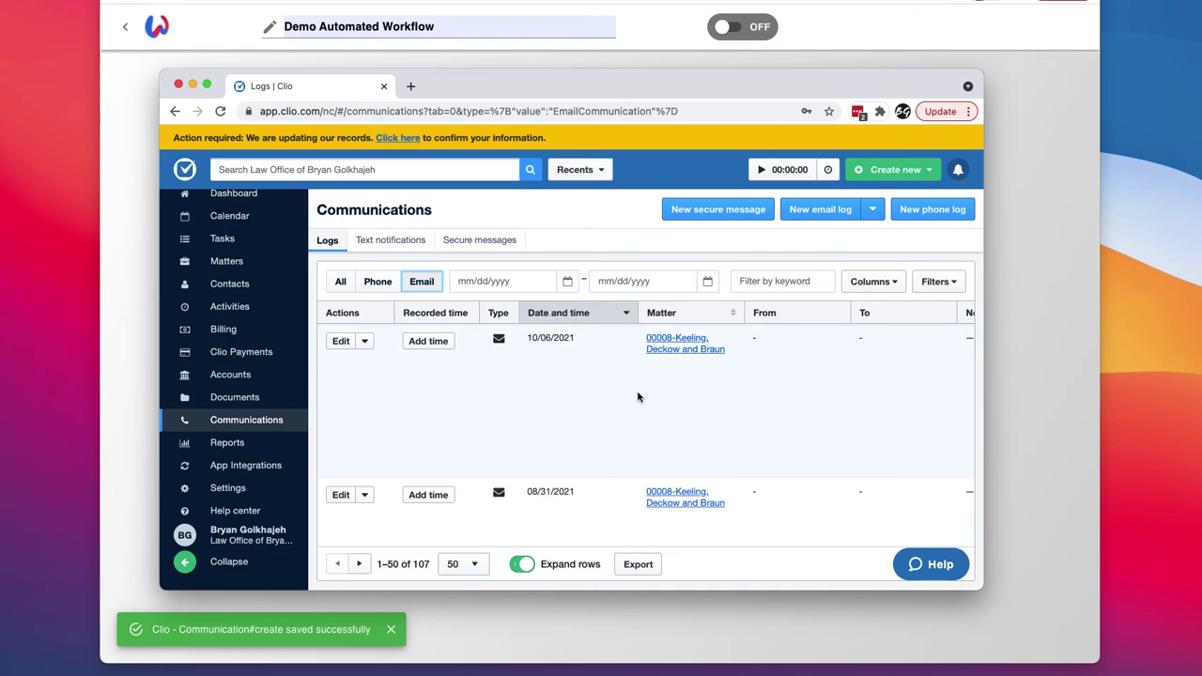
{"action": "scroll", "coordinate": [679, 397], "scroll_direction": "right", "scroll_amount": 3}
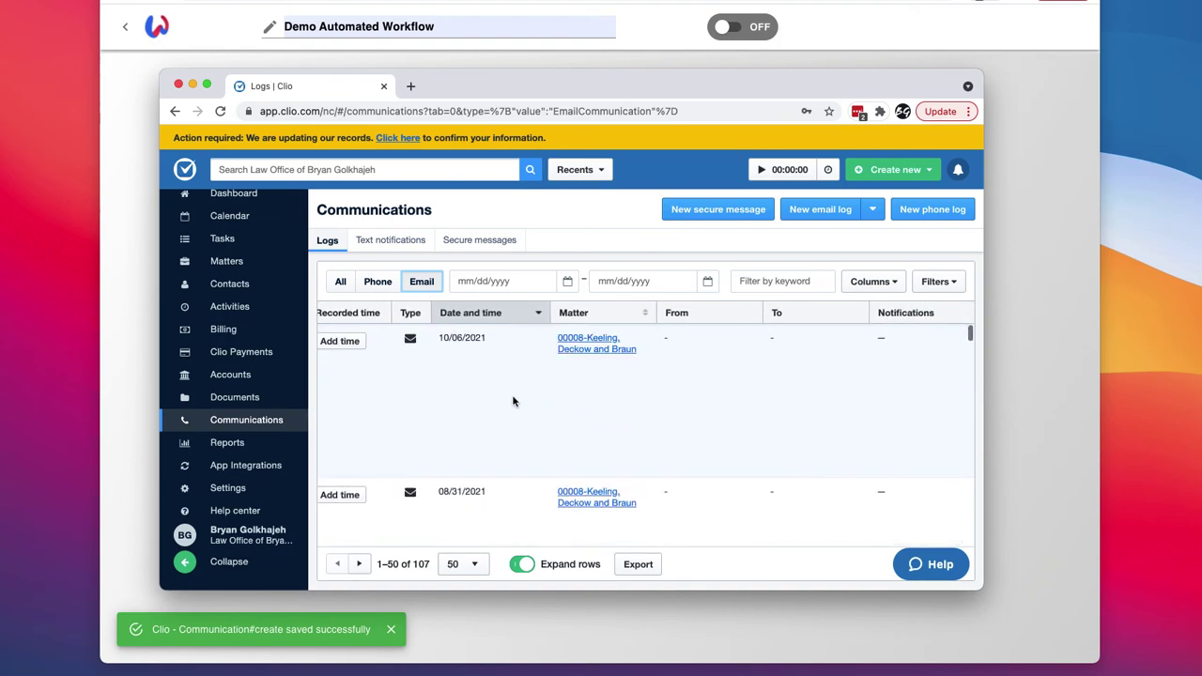
{"action": "scroll", "coordinate": [515, 402], "scroll_direction": "left", "scroll_amount": 3}
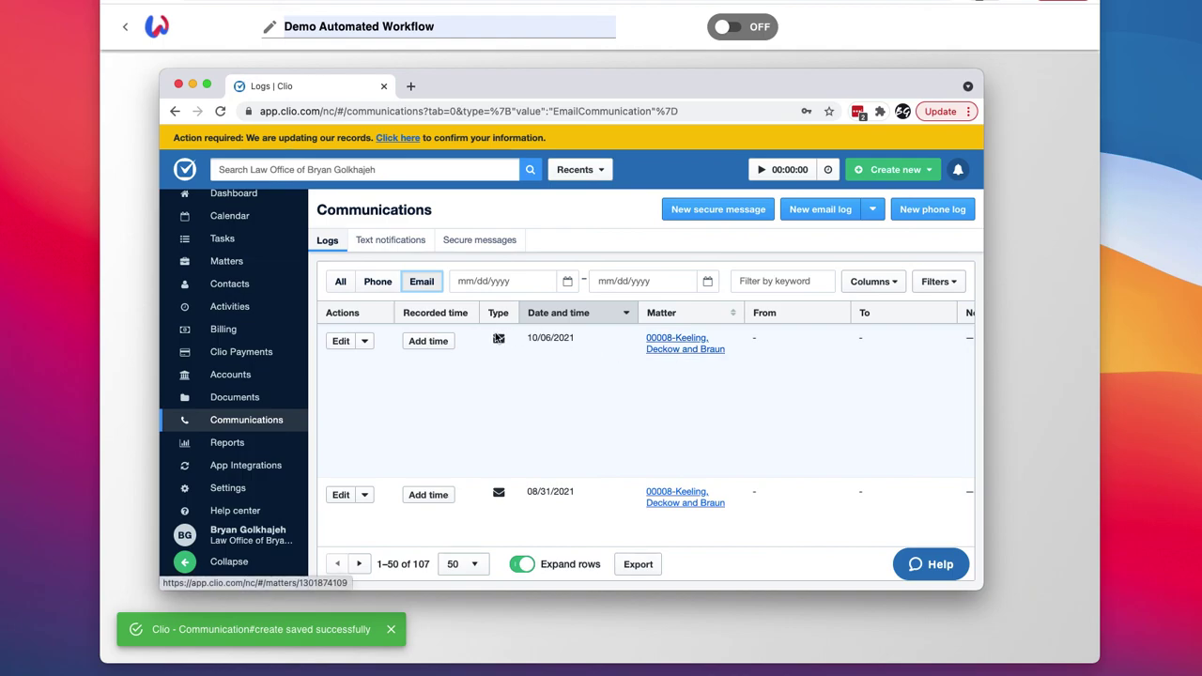
{"action": "scroll", "coordinate": [629, 424], "scroll_direction": "right", "scroll_amount": 3}
{"action": "scroll", "coordinate": [553, 413], "scroll_direction": "left", "scroll_amount": 3}
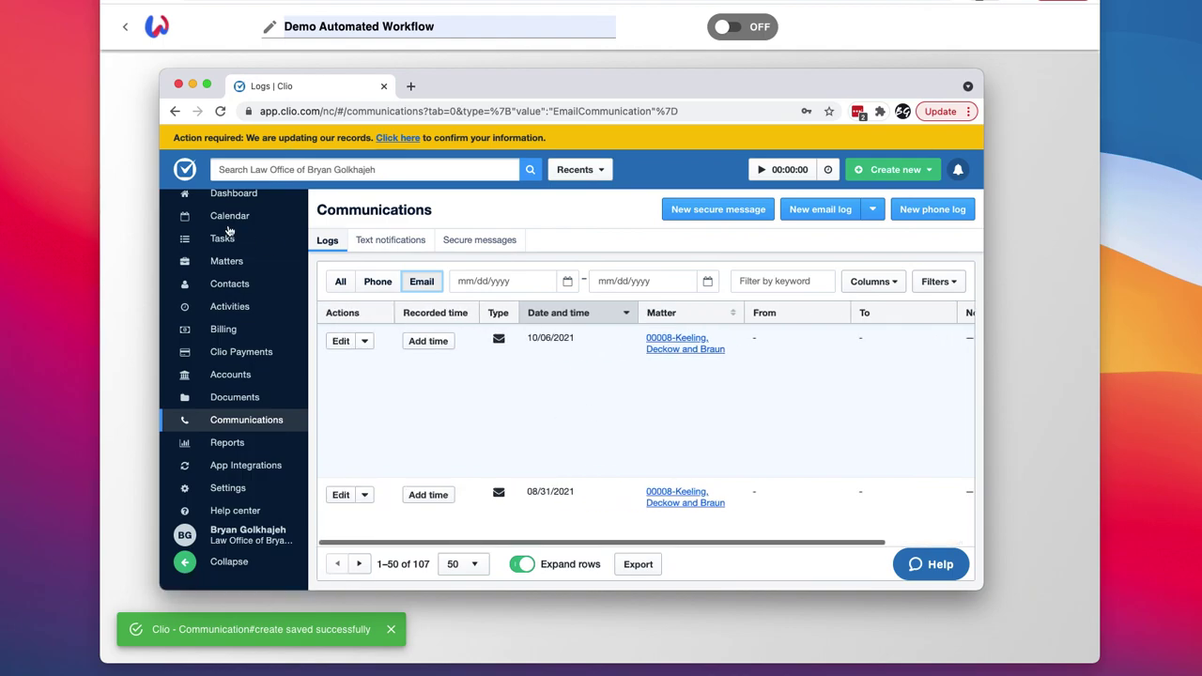
{"action": "scroll", "coordinate": [684, 431], "scroll_direction": "down", "scroll_amount": 3}
{"action": "scroll", "coordinate": [683, 431], "scroll_direction": "down", "scroll_amount": 5}
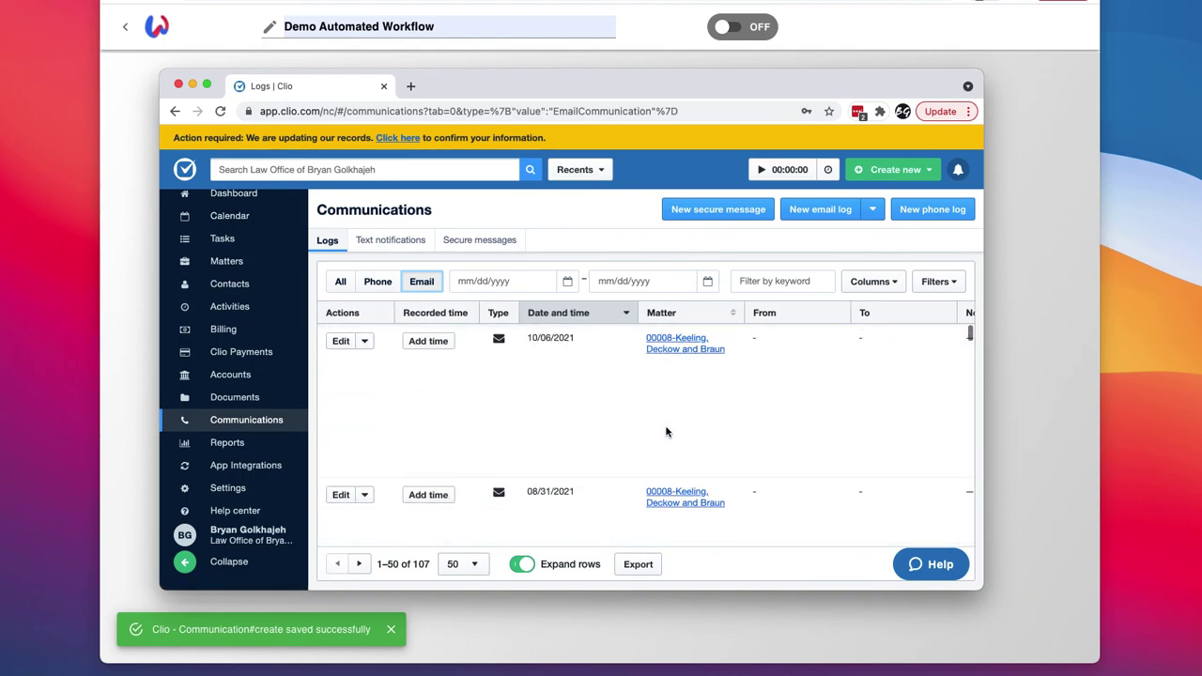
{"action": "scroll", "coordinate": [587, 460], "scroll_direction": "up", "scroll_amount": 1}
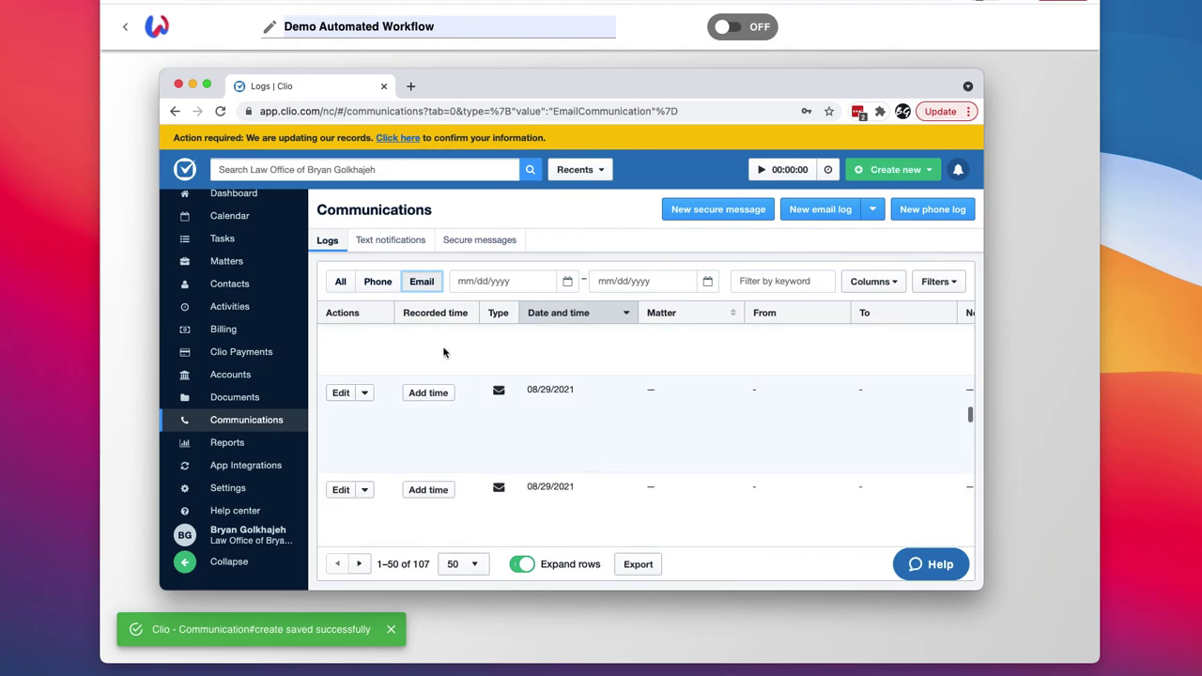
Close the Clio window and switch Demo Automated Workflow ON.
{"action": "left_click", "coordinate": [383, 85]}
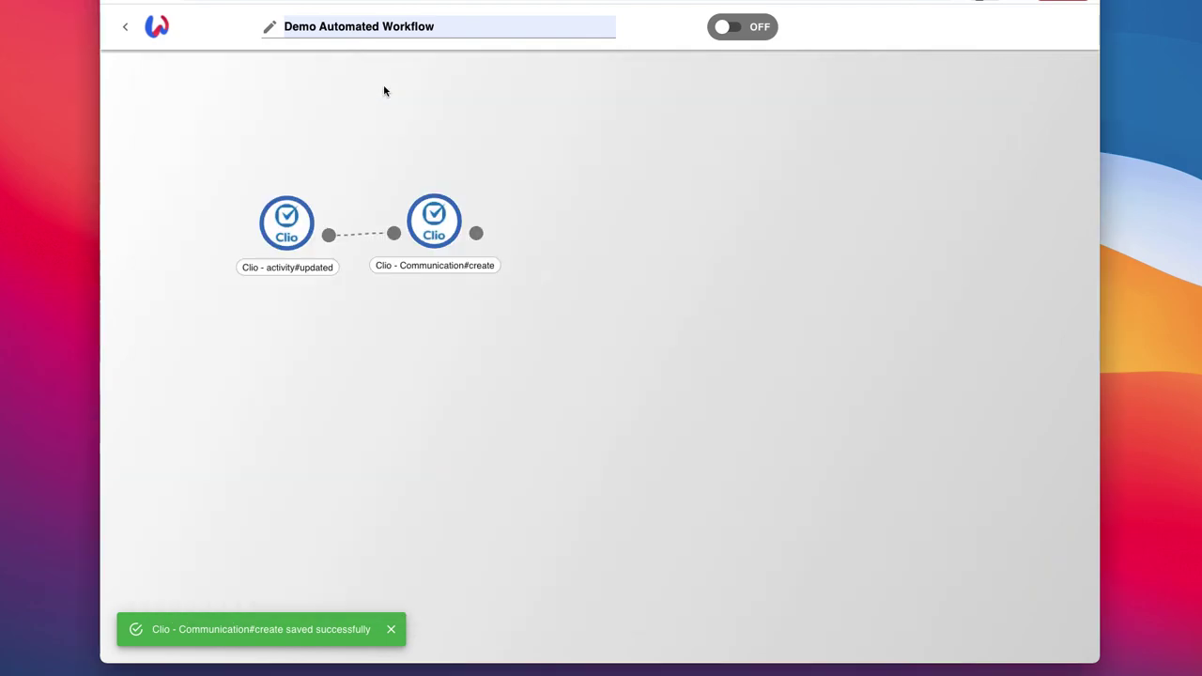
{"action": "left_click", "coordinate": [735, 30]}
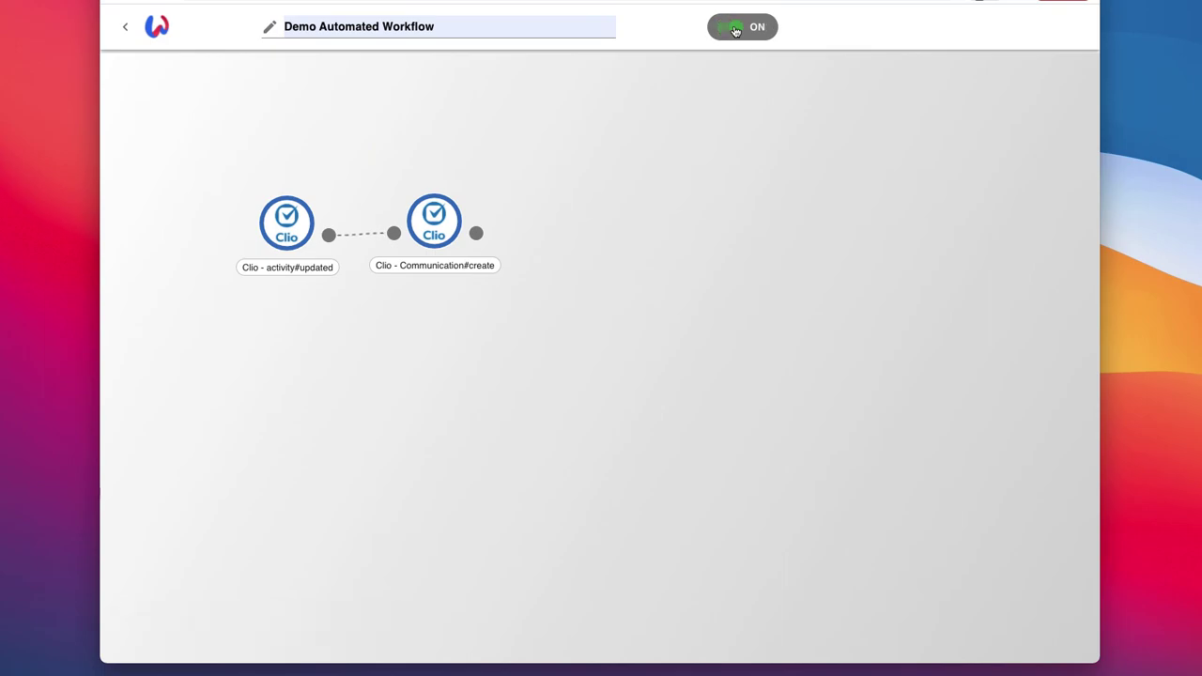